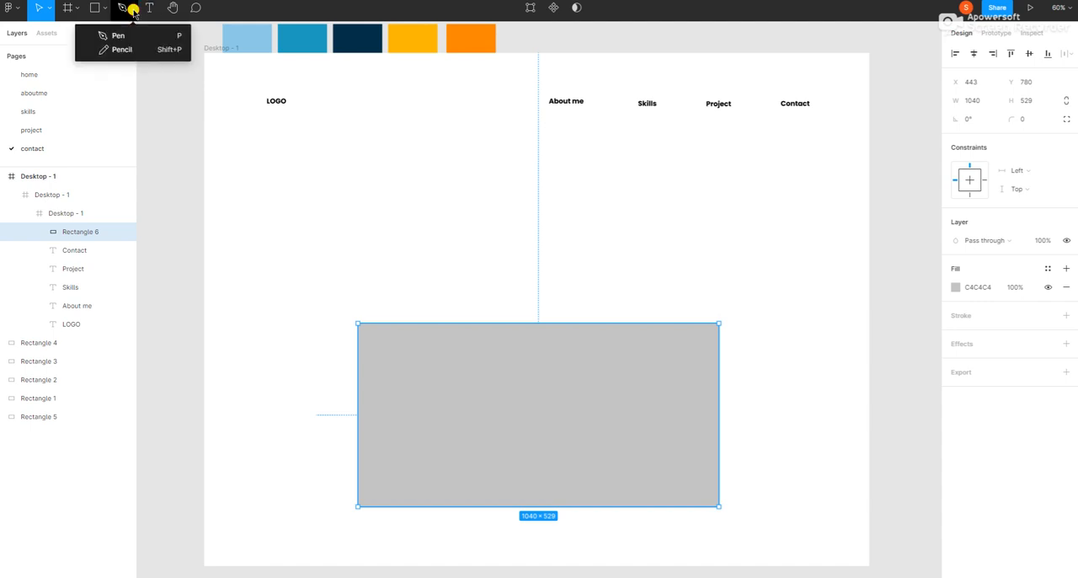
Step: Draw a closed right triangle about 511.5 × 271.5 with the Pen tool in the gray rectangle's upper-right quarter
click(118, 37)
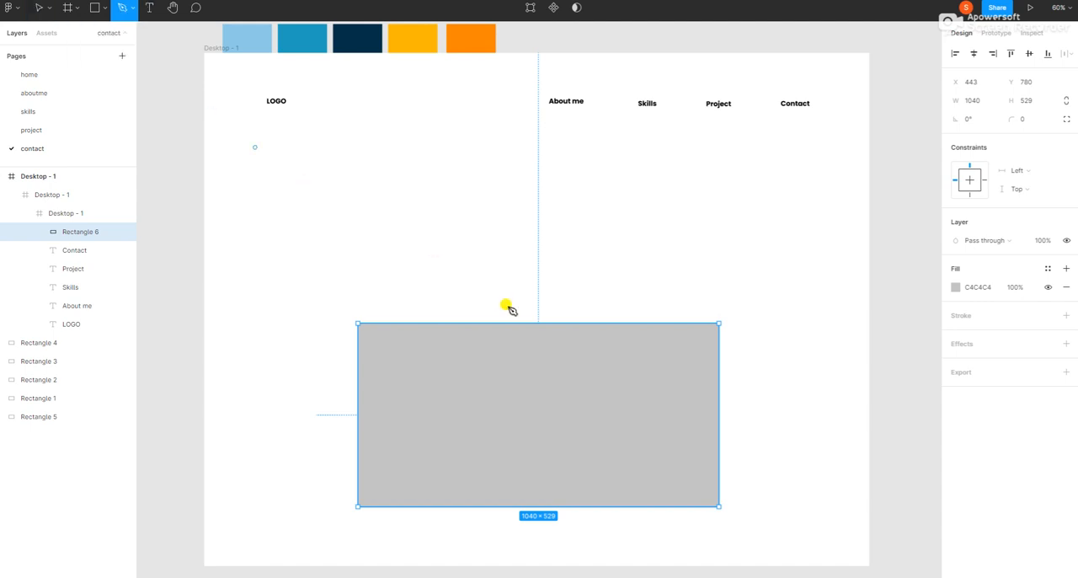
click(539, 419)
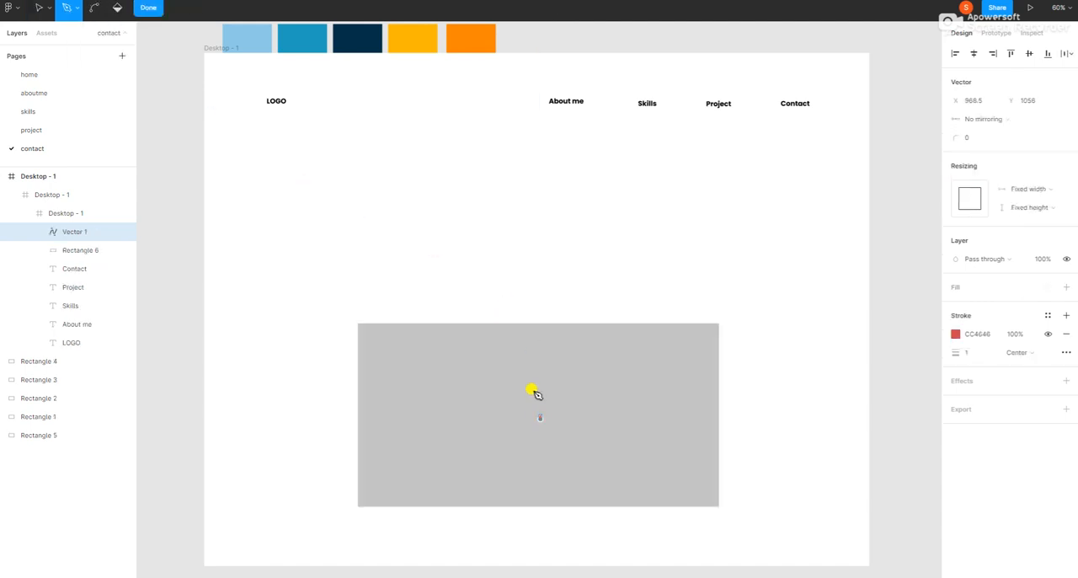
click(540, 325)
click(540, 324)
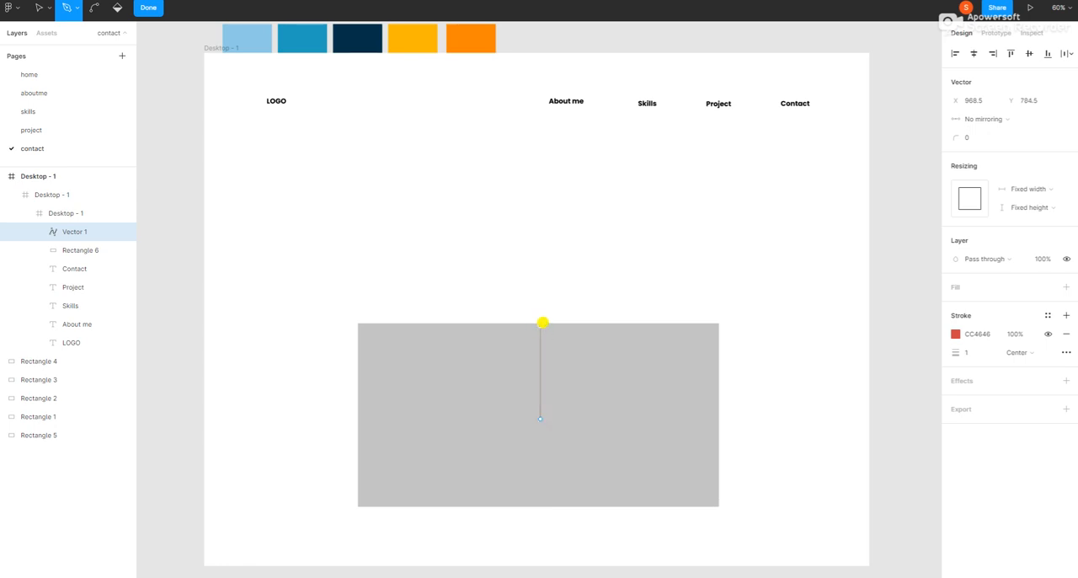
click(718, 324)
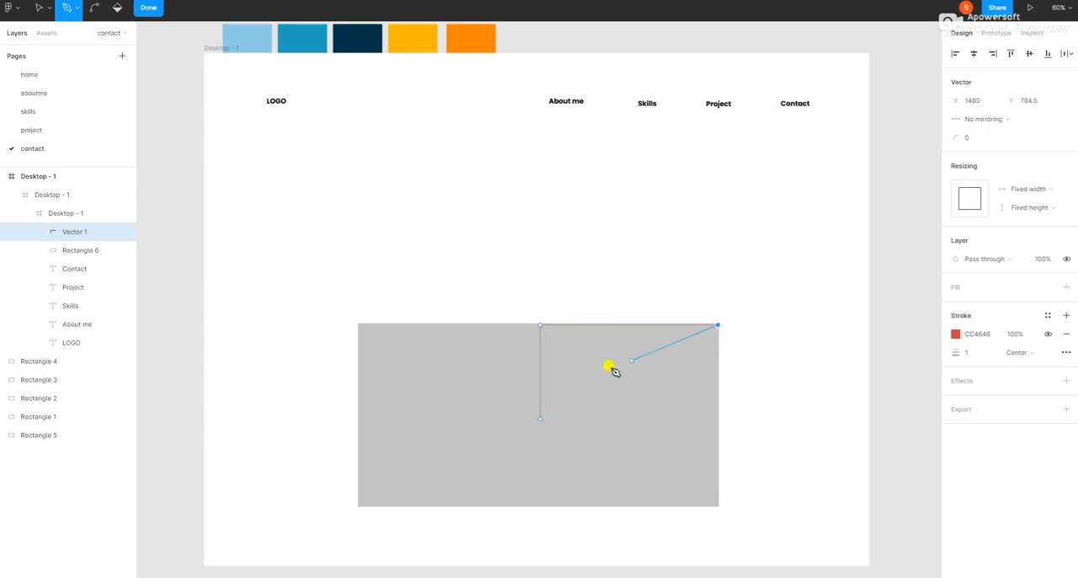
click(540, 416)
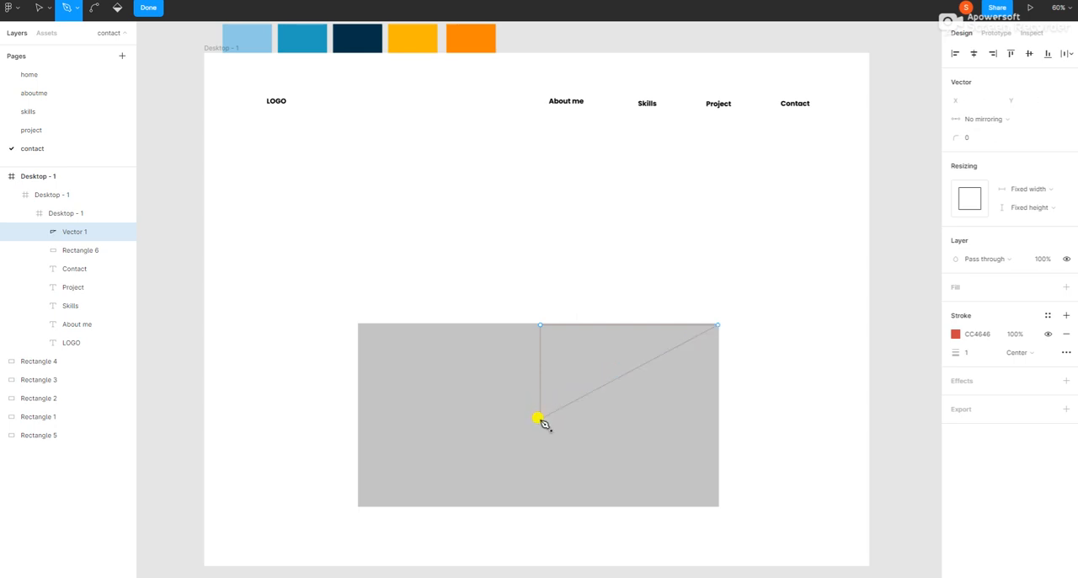
click(150, 13)
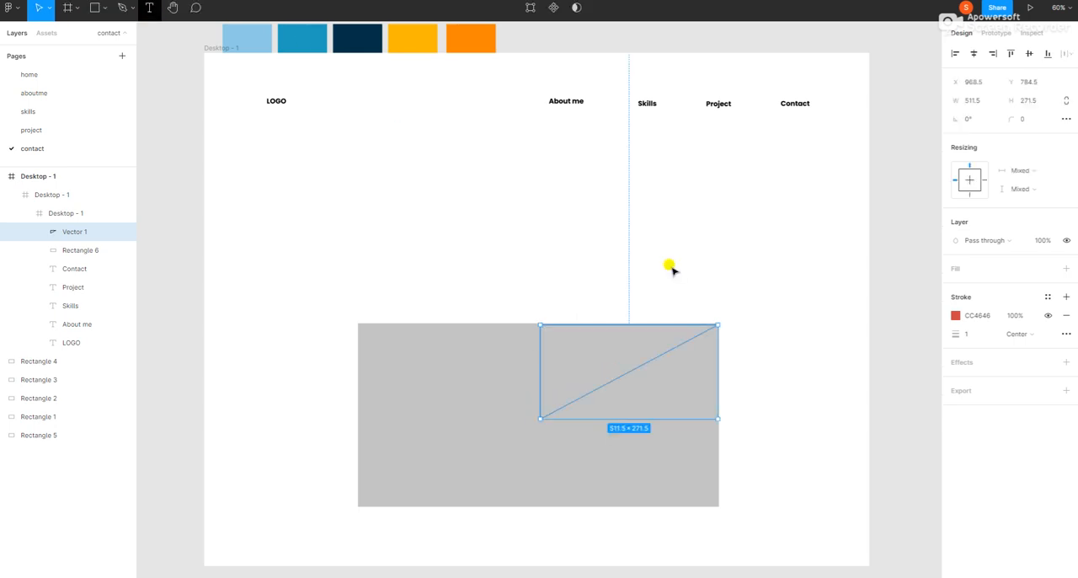
Step: Add a red D62E2E fill to the triangle in the rectangle's upper-right quarter
click(955, 315)
click(975, 269)
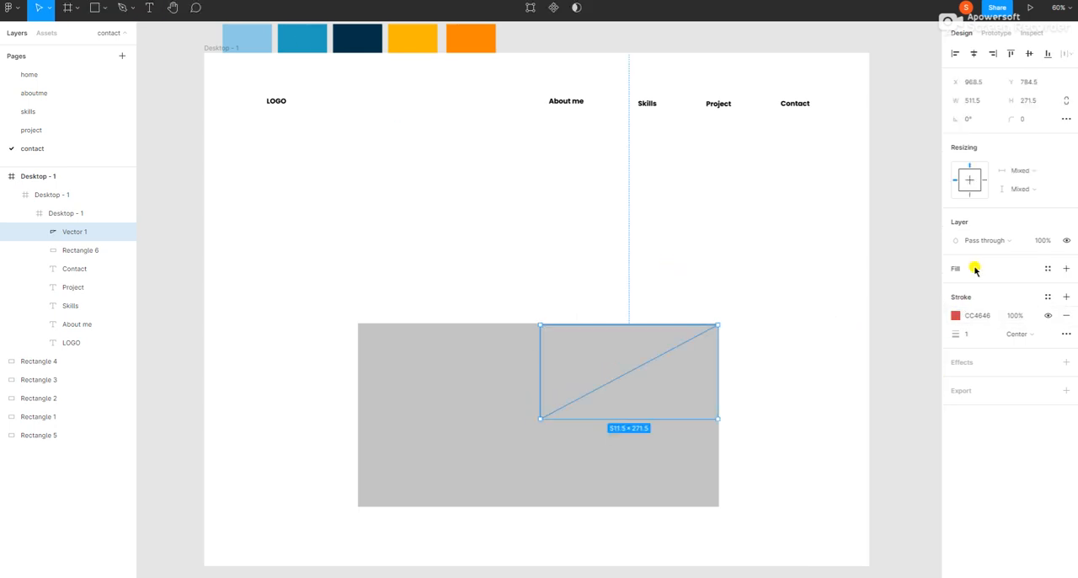
click(1065, 268)
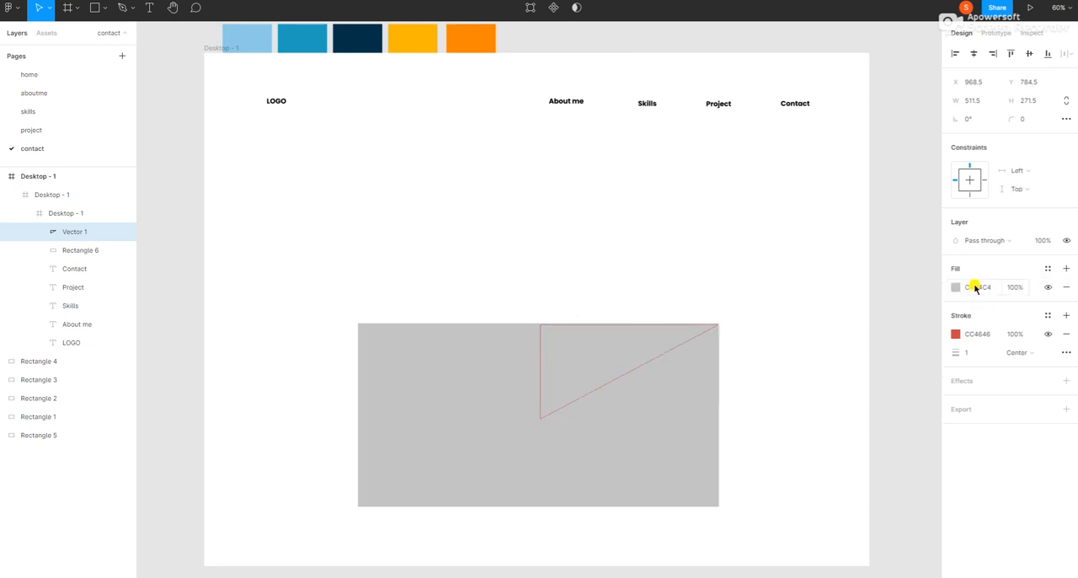
click(956, 287)
click(912, 320)
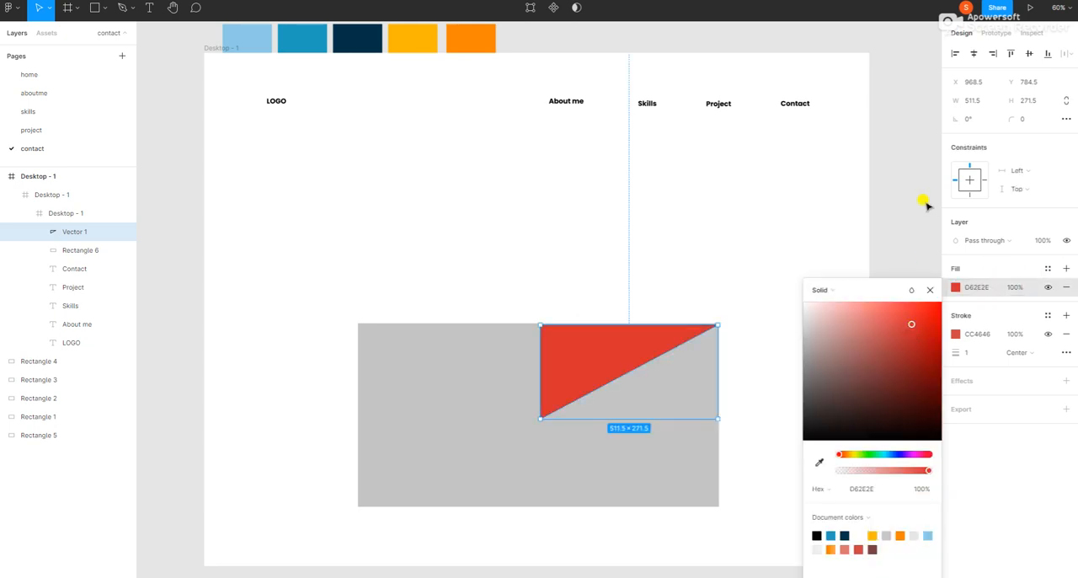
click(529, 405)
Step: Copy the red triangle and paste a duplicate slightly above the original
click(579, 360)
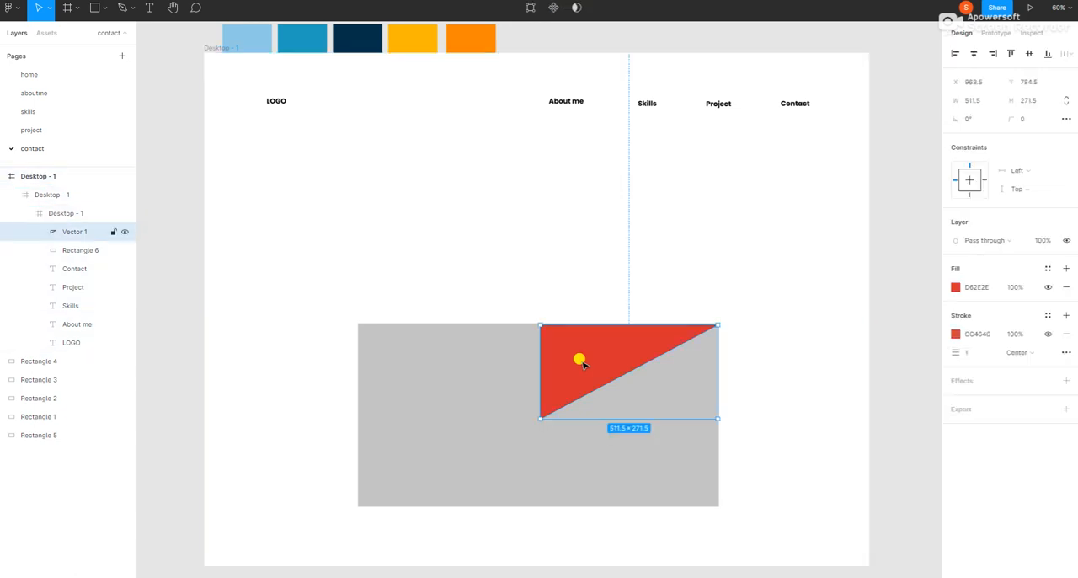
right_click(580, 361)
click(539, 277)
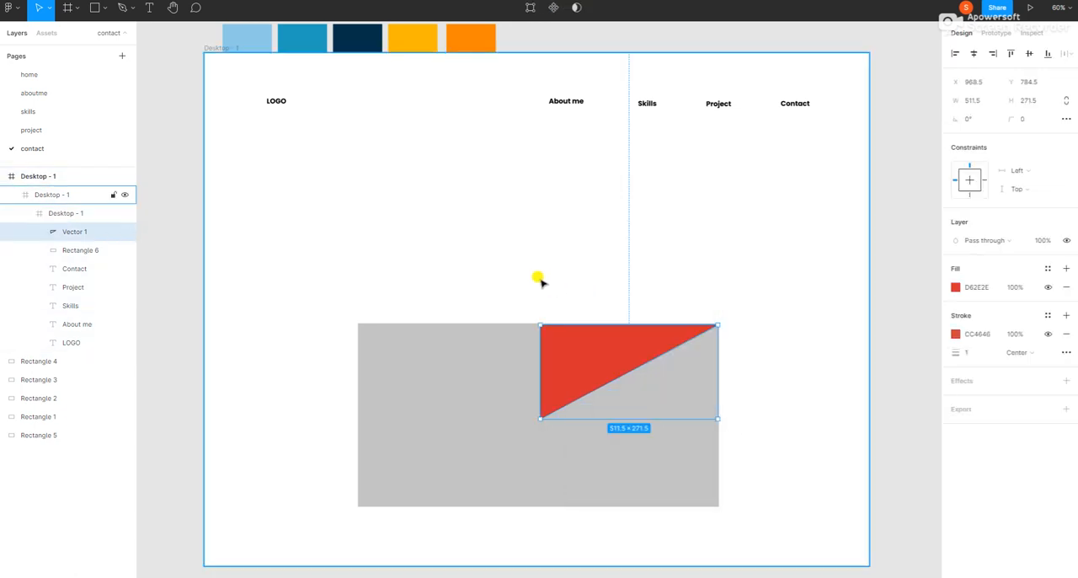
right_click(521, 277)
click(522, 275)
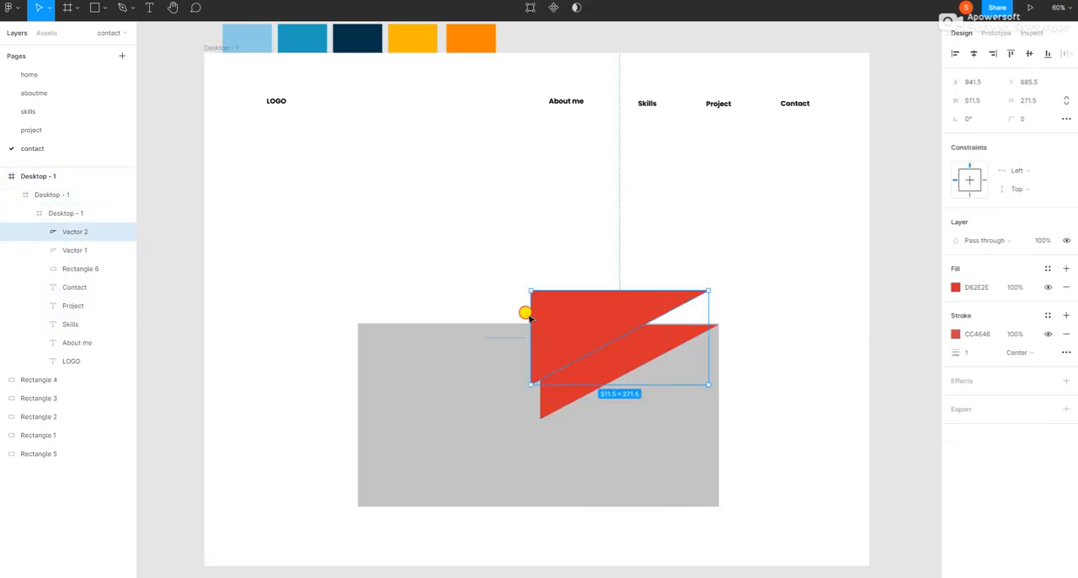
Step: Flip the copy horizontally into the rectangle's upper-left quarter and resize both triangles to 489 and 548 wide so they meet
drag(525, 311, 495, 290)
drag(678, 289, 328, 287)
drag(438, 294, 457, 332)
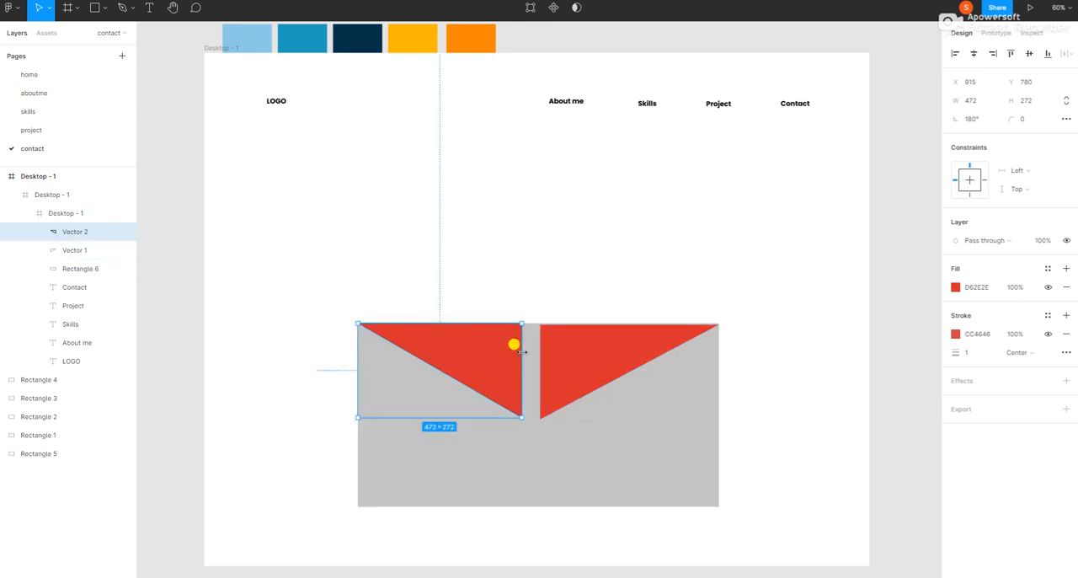
drag(520, 350, 527, 355)
click(550, 358)
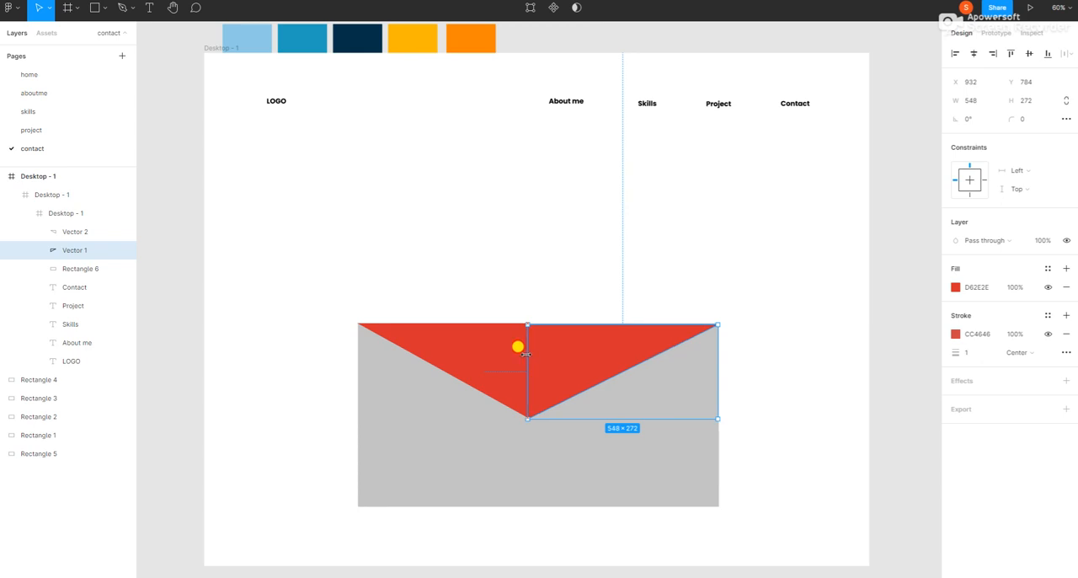
Step: Change the upper-left triangle's fill to the muted red B66666
click(480, 358)
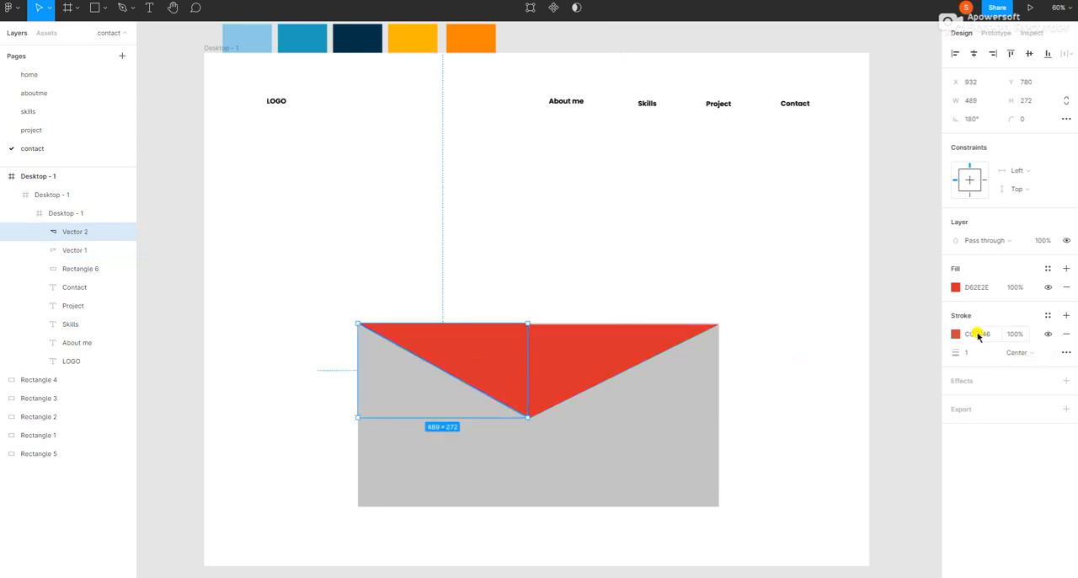
click(971, 288)
click(955, 288)
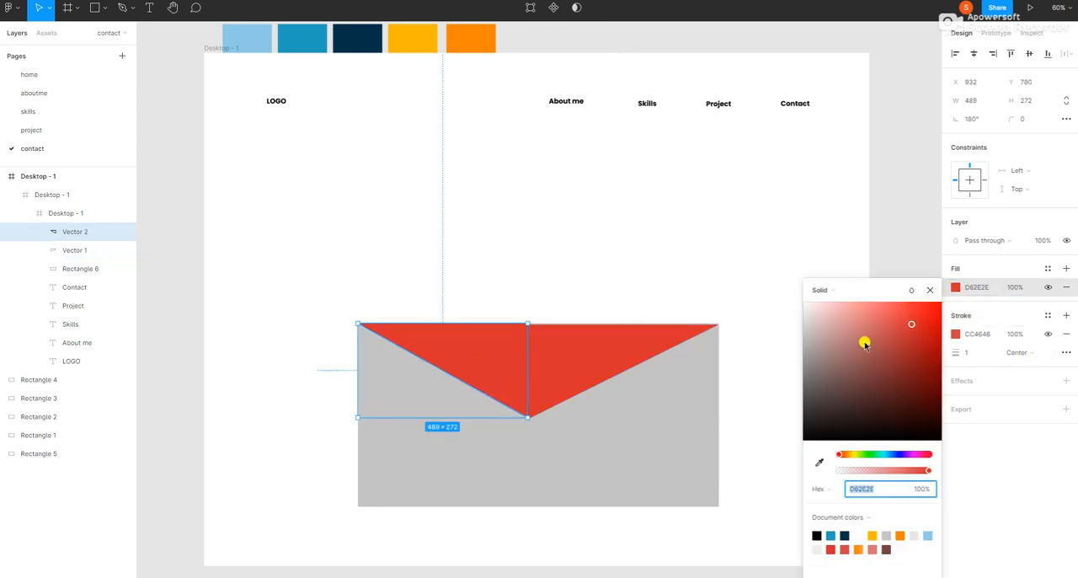
click(864, 341)
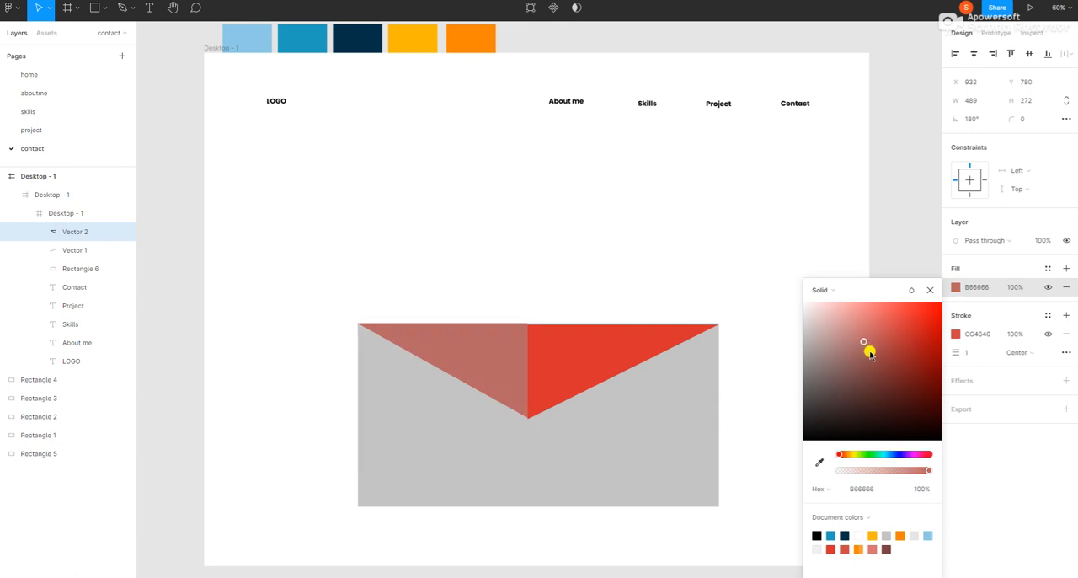
click(906, 245)
Step: Move the upper-right triangle up so its top edge lines up with the gray rectangle's top edge
click(552, 355)
double_click(552, 355)
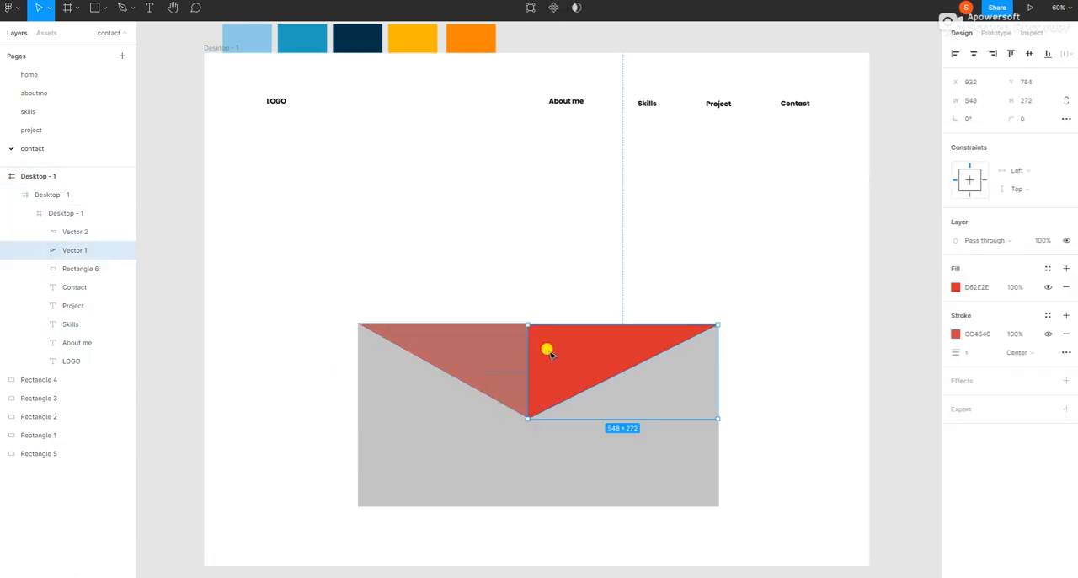
double_click(552, 355)
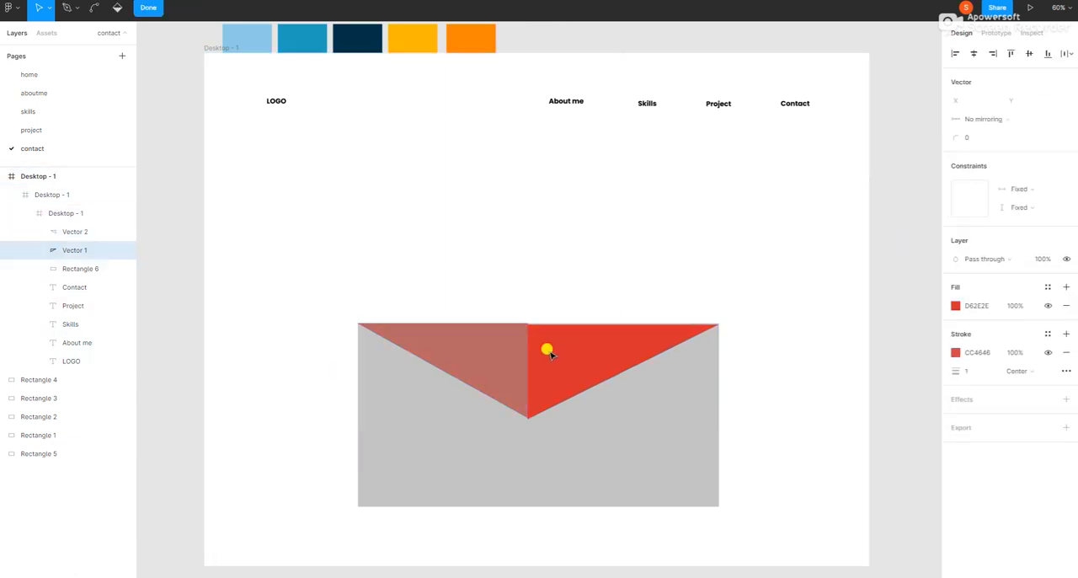
click(68, 249)
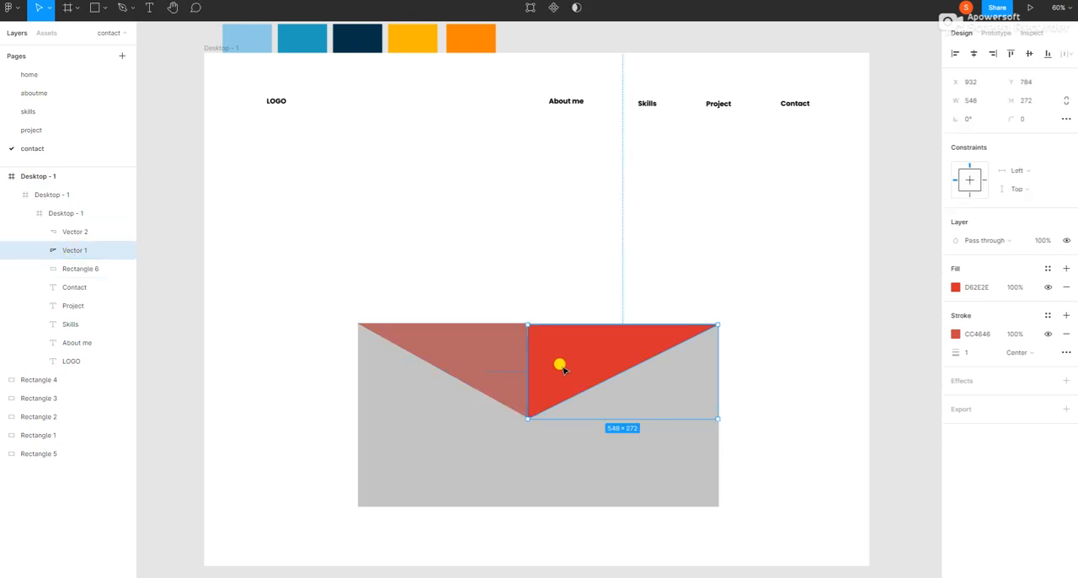
drag(562, 368, 570, 359)
click(698, 317)
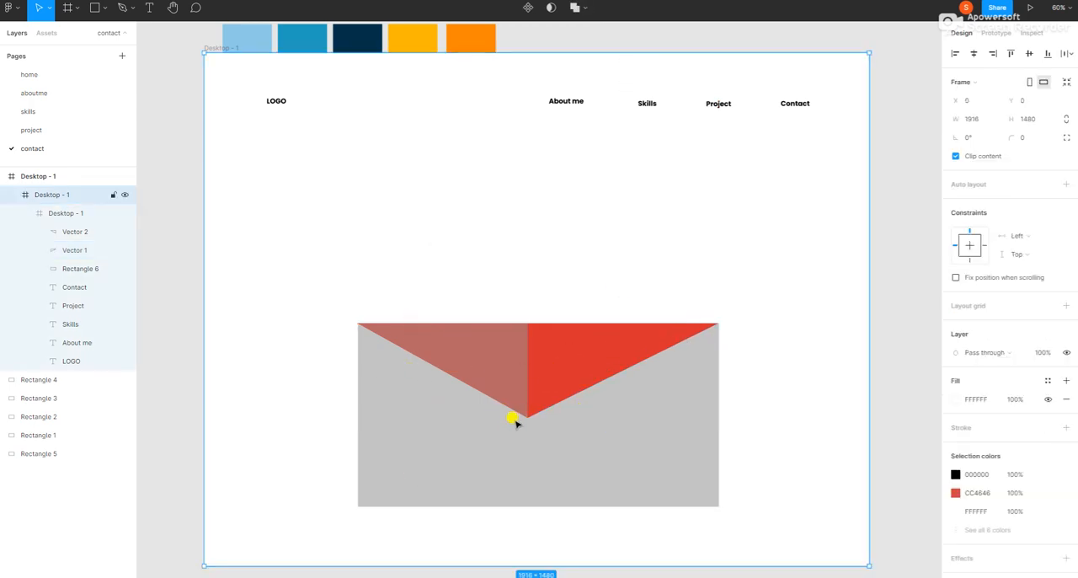
Step: Paste another copy of the red triangle and move it over the gray rectangle's lower-right area
right_click(435, 200)
click(451, 219)
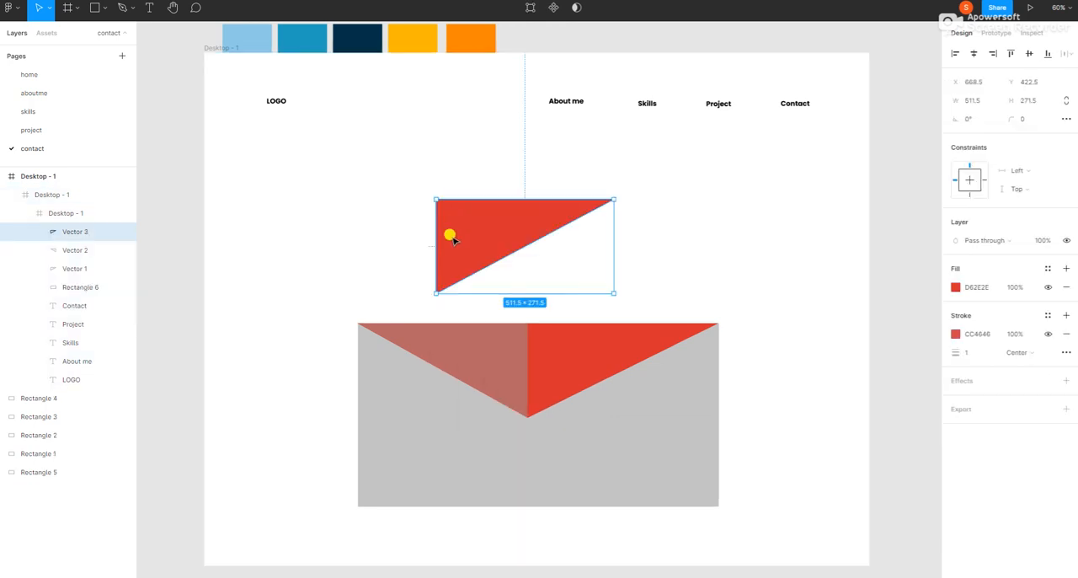
drag(478, 205, 568, 457)
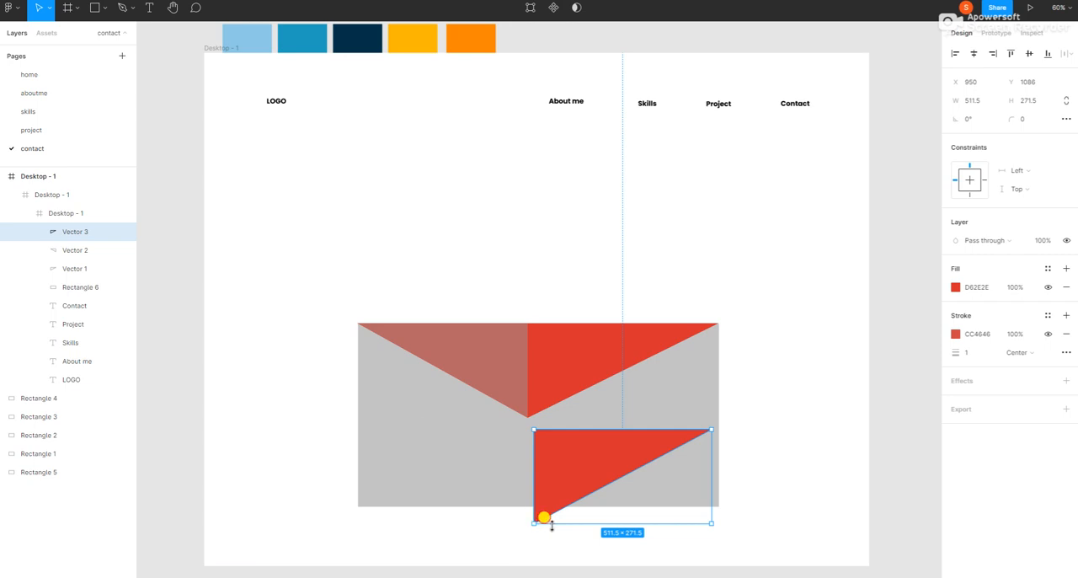
Step: Flip the pasted triangle vertically and fit it into the rectangle's lower-right quarter at 548 × 257
drag(552, 524, 583, 332)
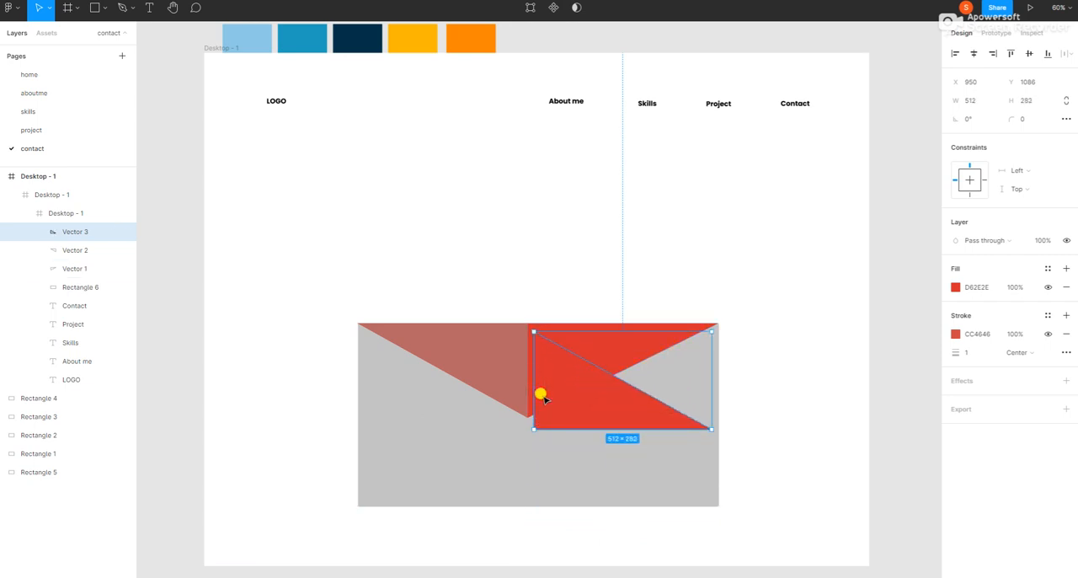
drag(543, 399, 535, 482)
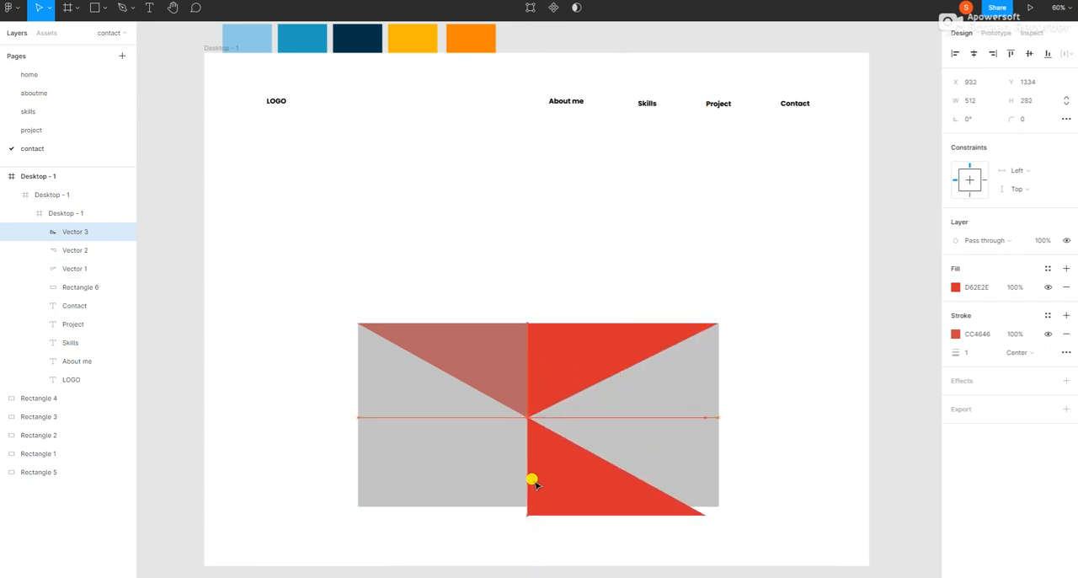
mouse_move(706, 514)
mouse_down()
mouse_move(696, 510)
mouse_move(707, 496)
mouse_move(716, 504)
mouse_up()
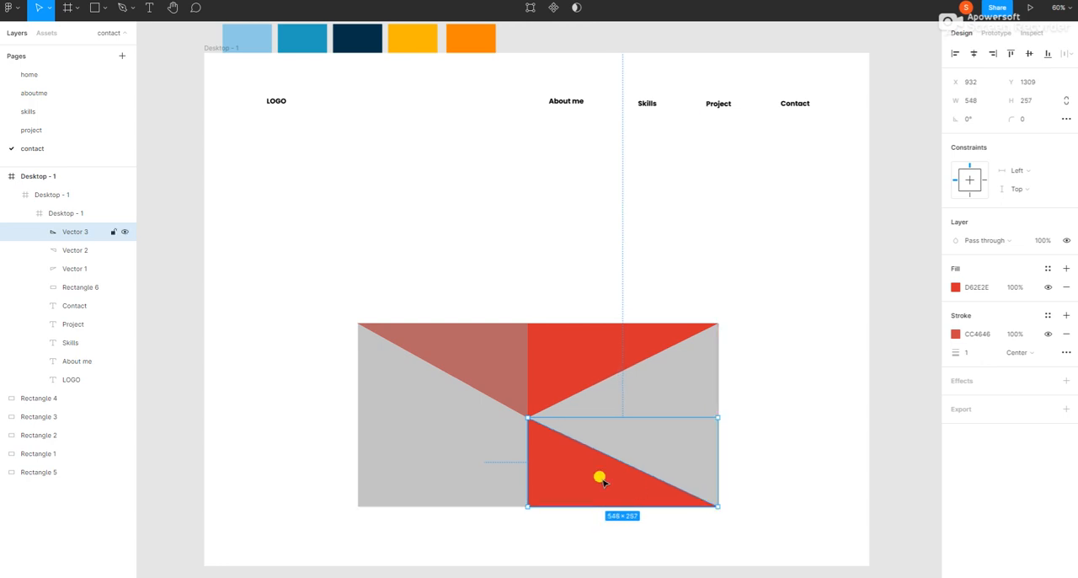
click(791, 365)
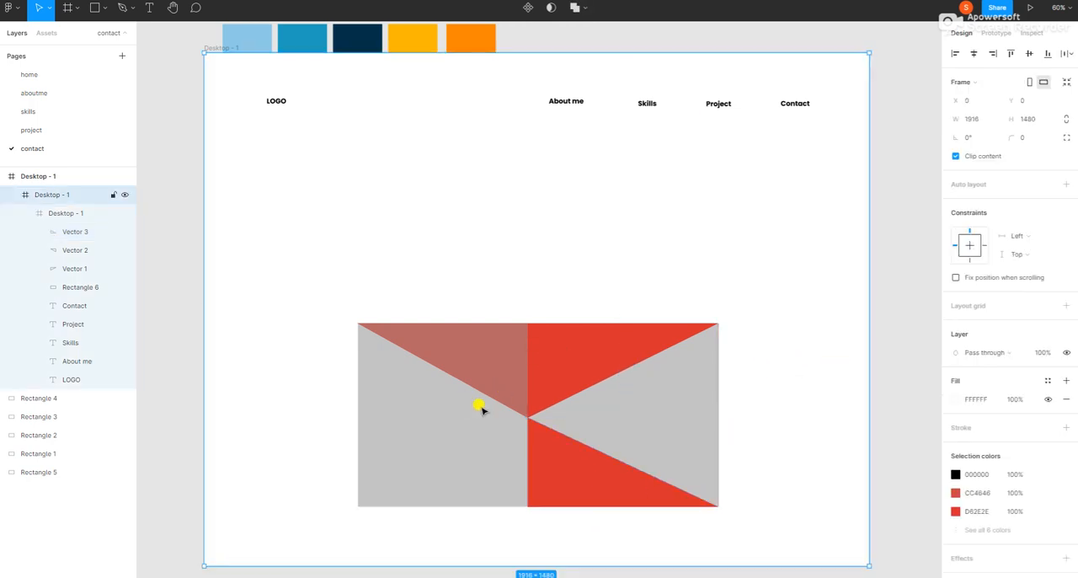
Step: Draw a closed triangle about 491.5 × 273.5 with the Pen tool below the muted red one, along the rectangle's left edge
click(132, 7)
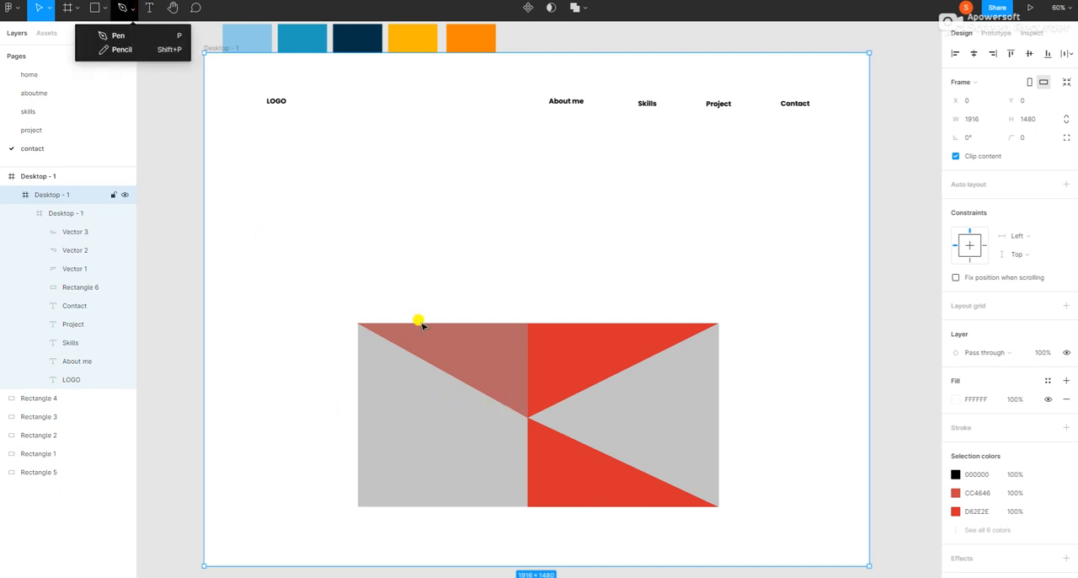
click(116, 36)
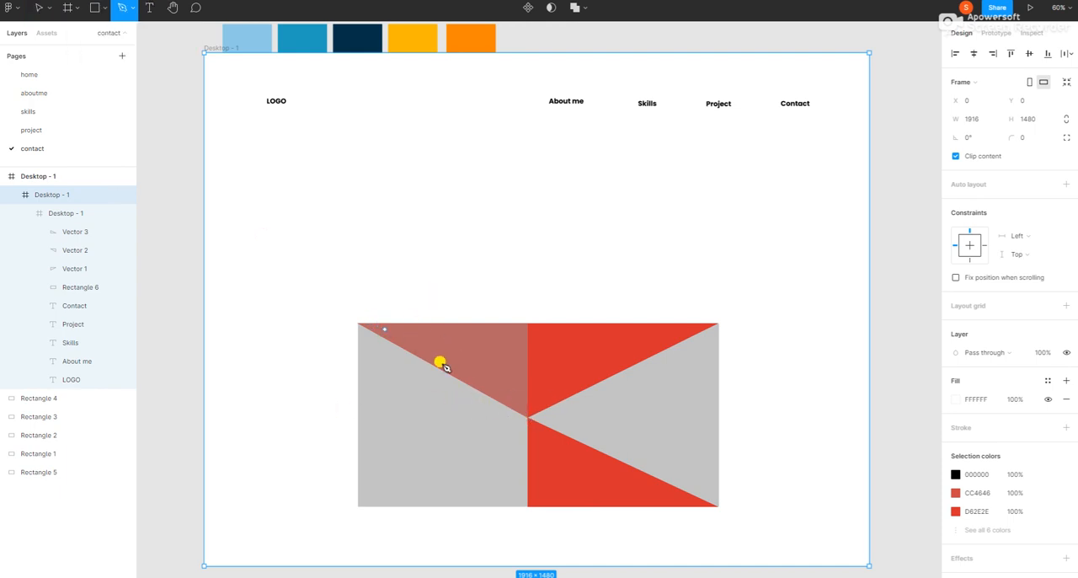
click(525, 418)
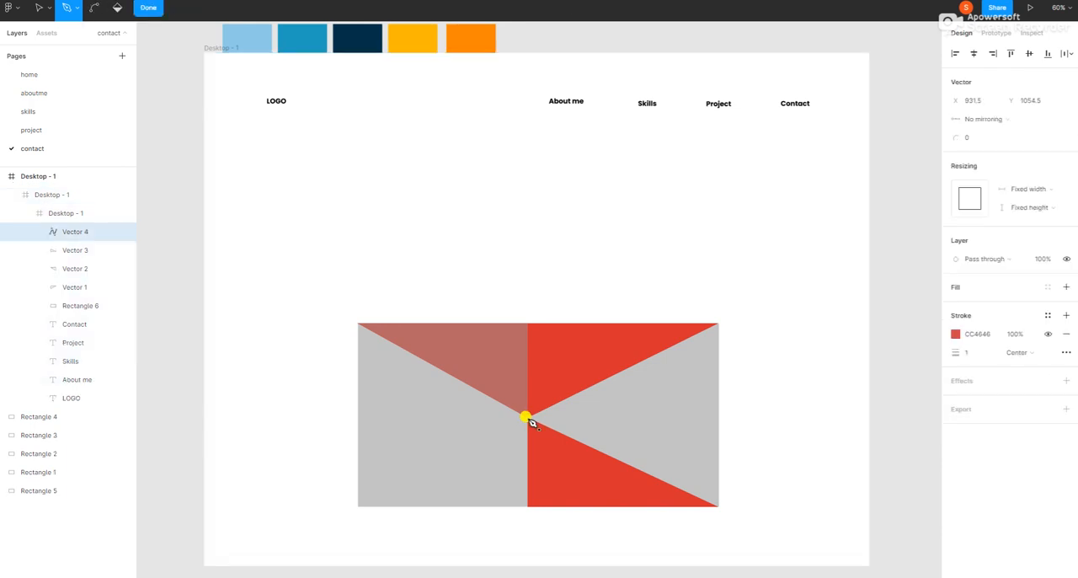
click(357, 418)
click(357, 324)
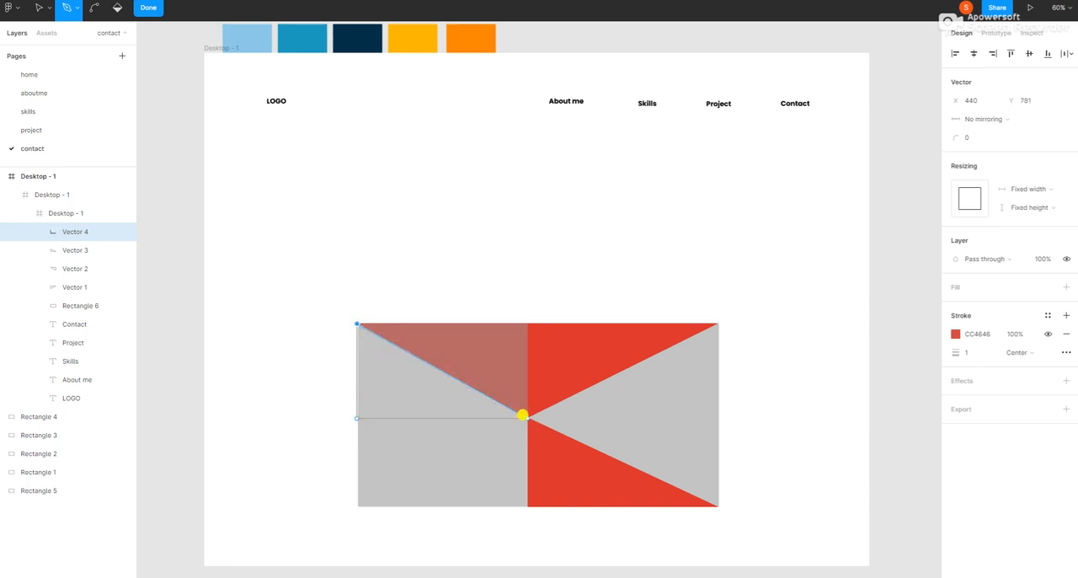
click(523, 414)
click(148, 8)
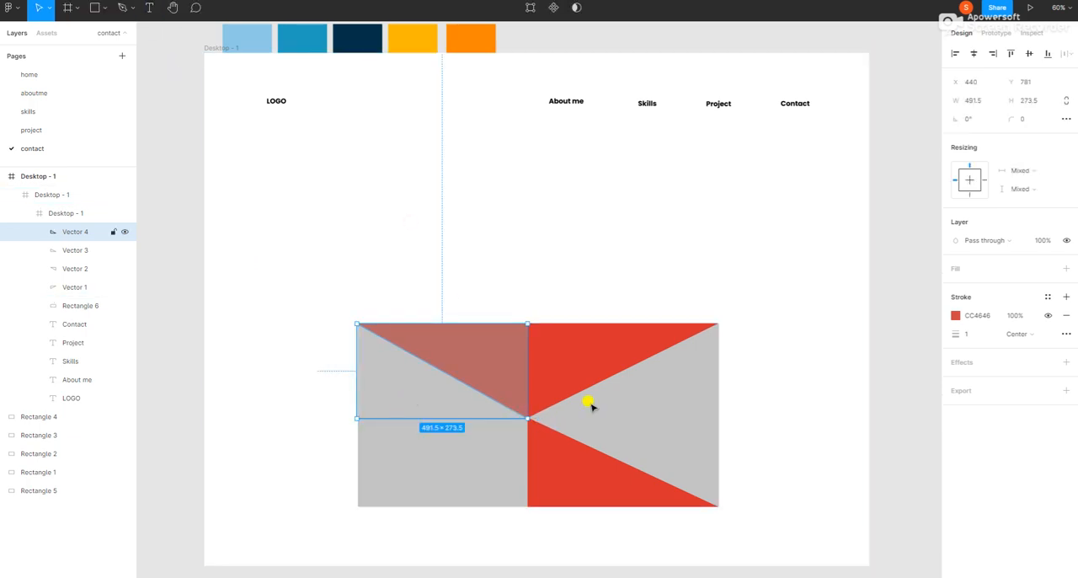
Step: Add a dark brownish-red fill to the new triangle along the rectangle's left edge
click(1066, 268)
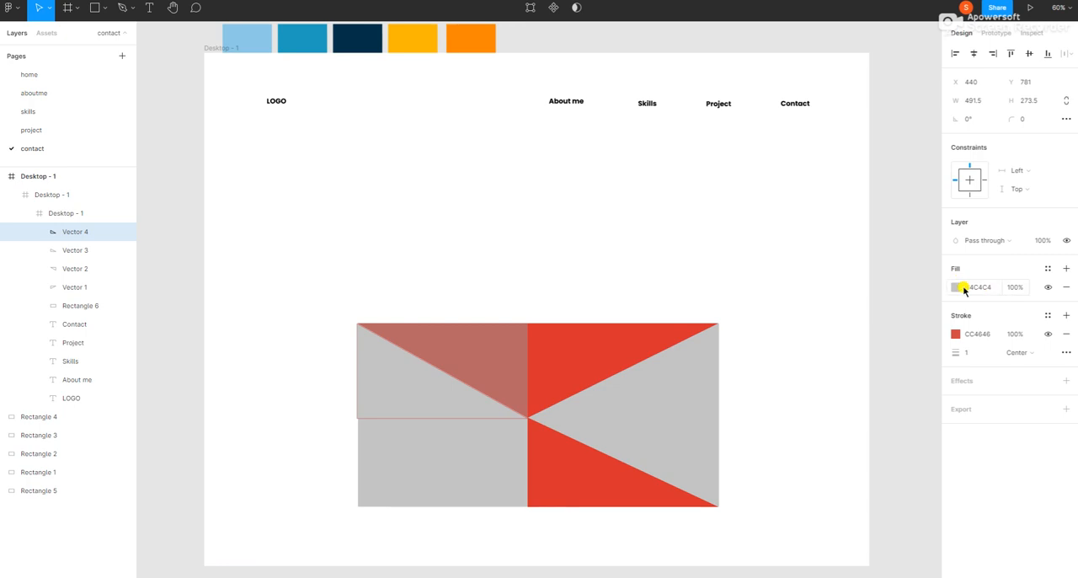
click(958, 288)
click(904, 339)
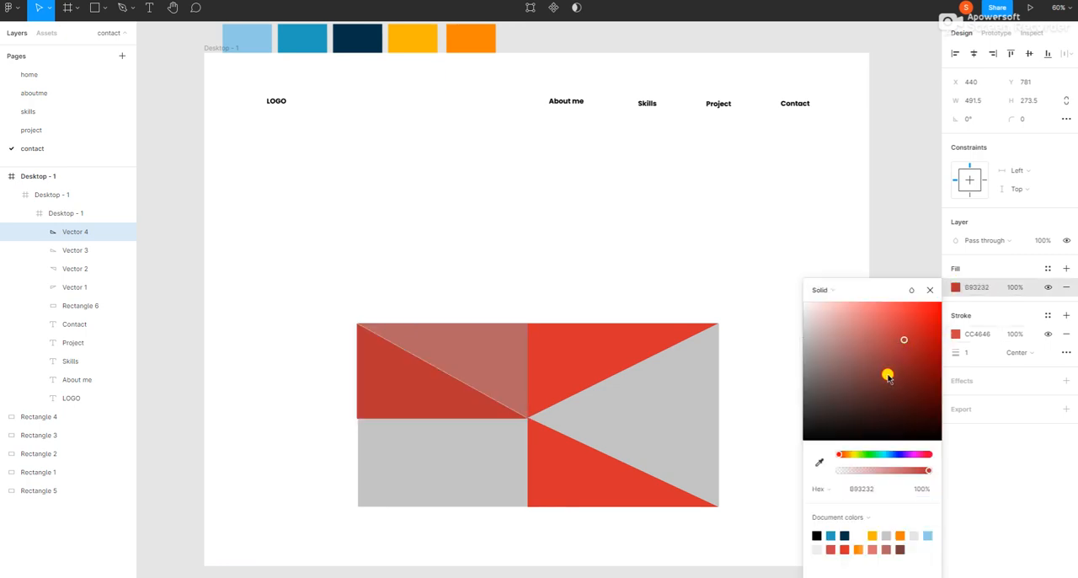
click(888, 377)
click(902, 224)
Step: Paste another copy of the bright red triangle above the gray rectangle and flip it horizontally at about 466 × 272
click(407, 379)
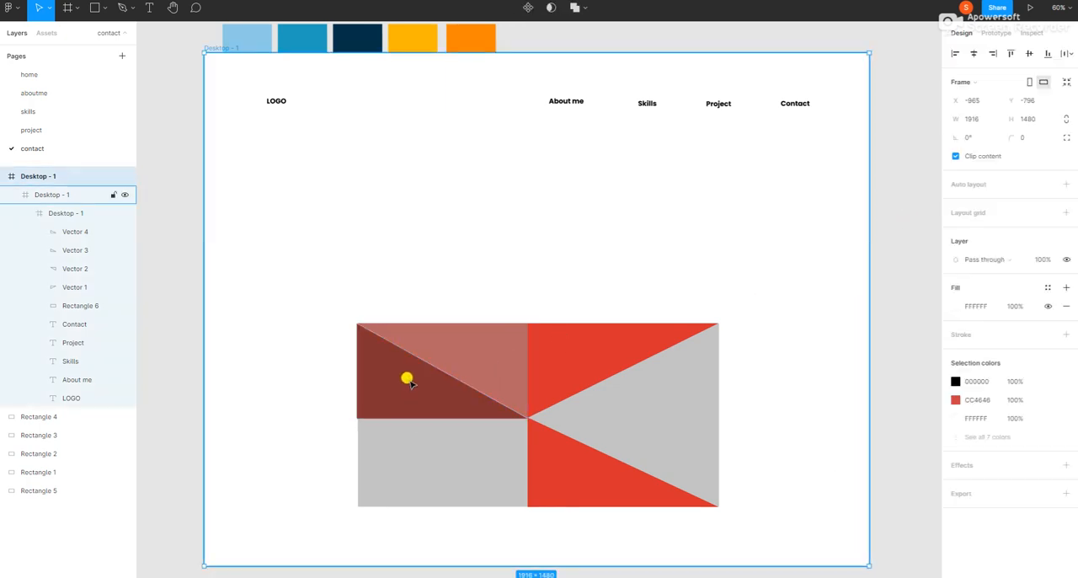
right_click(426, 305)
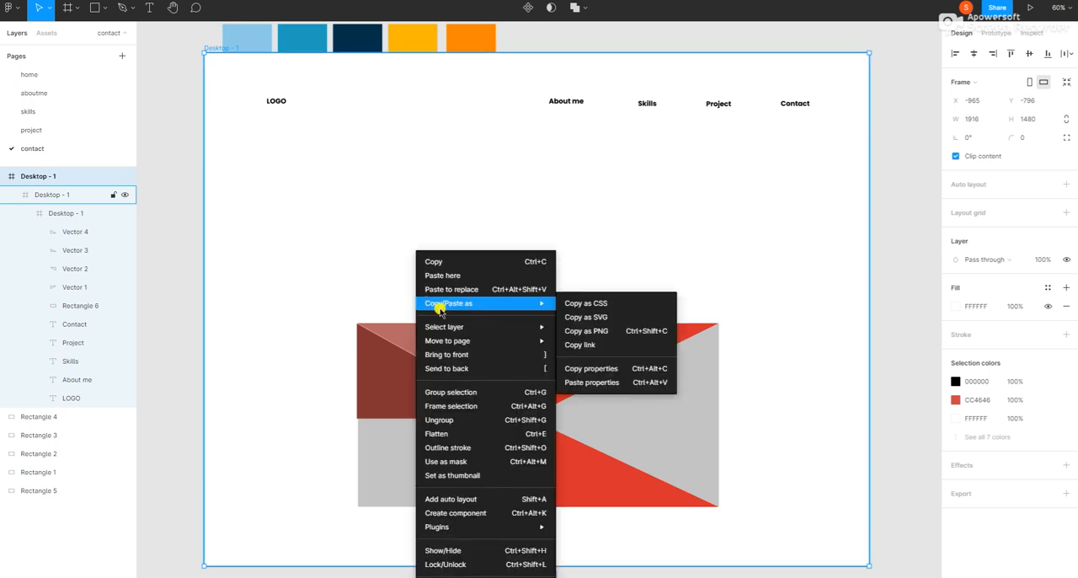
click(447, 272)
drag(452, 335, 515, 290)
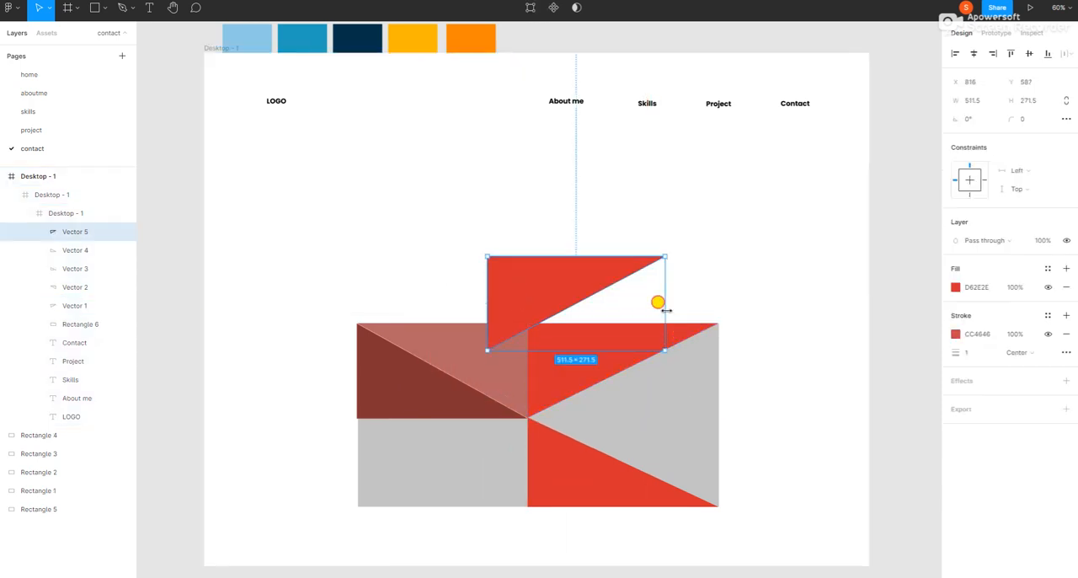
drag(665, 310, 325, 296)
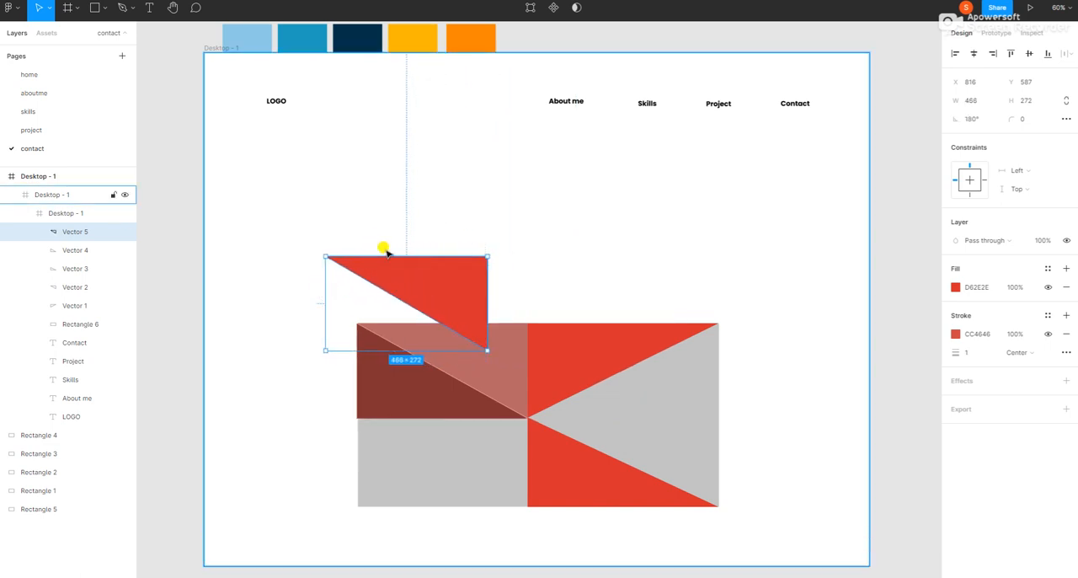
Step: Flip the pasted red triangle vertically and fit it into the rectangle's lower-left quarter at 492 × 257
drag(401, 256, 403, 460)
drag(446, 411, 486, 456)
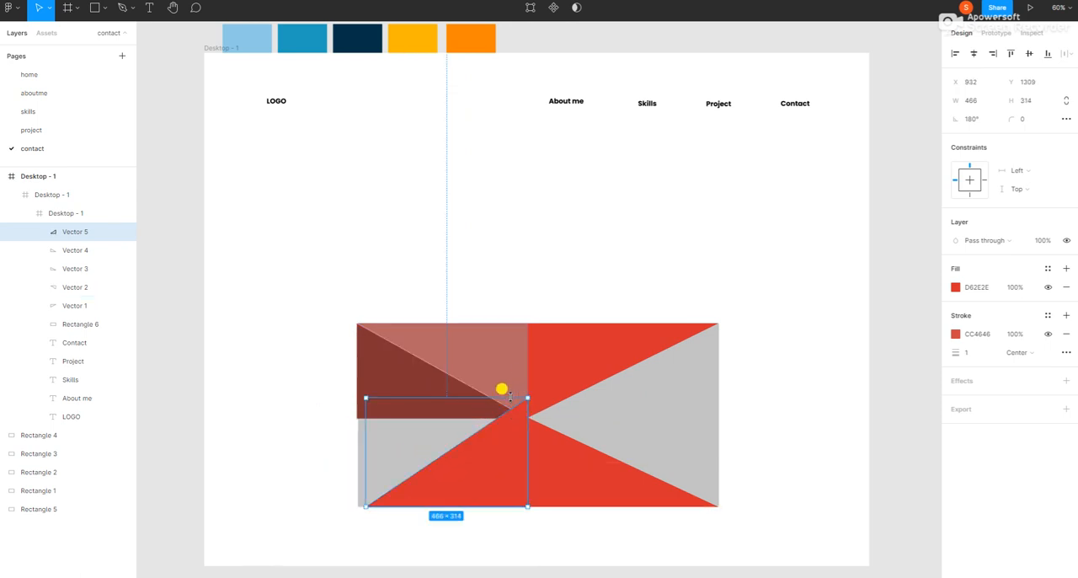
drag(510, 396, 507, 416)
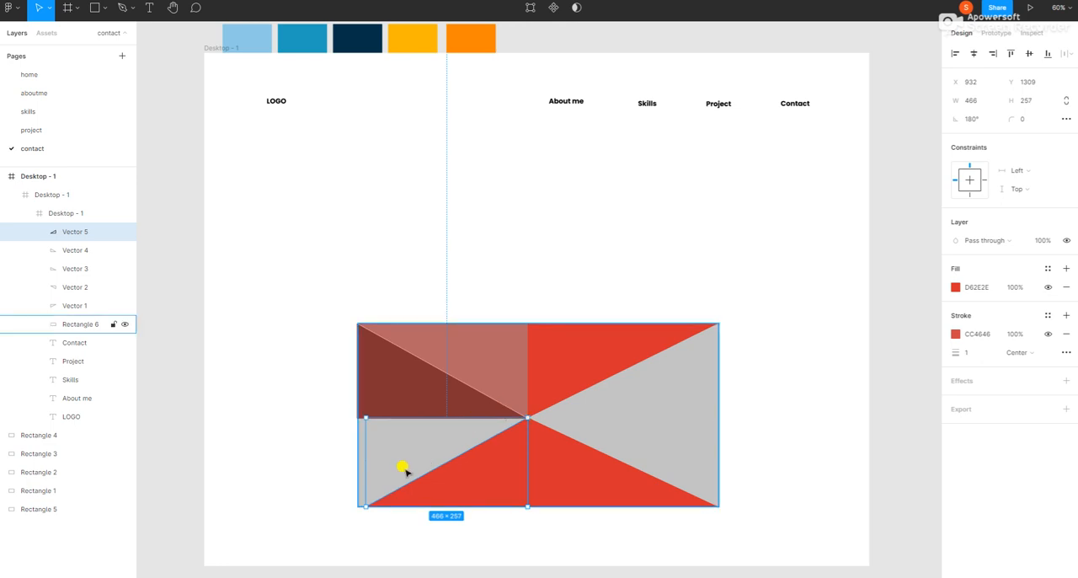
drag(365, 456, 356, 460)
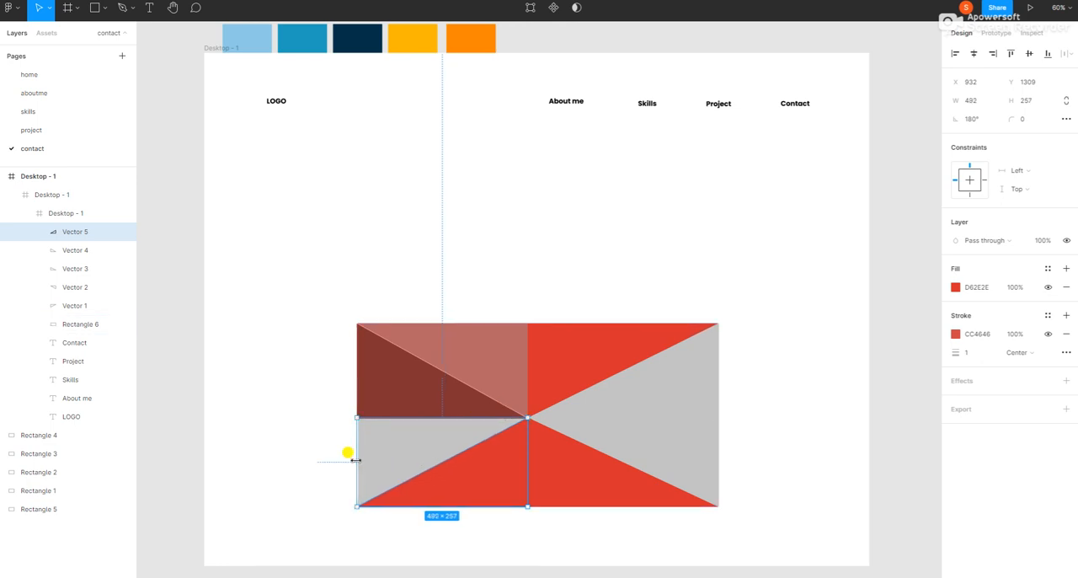
click(317, 421)
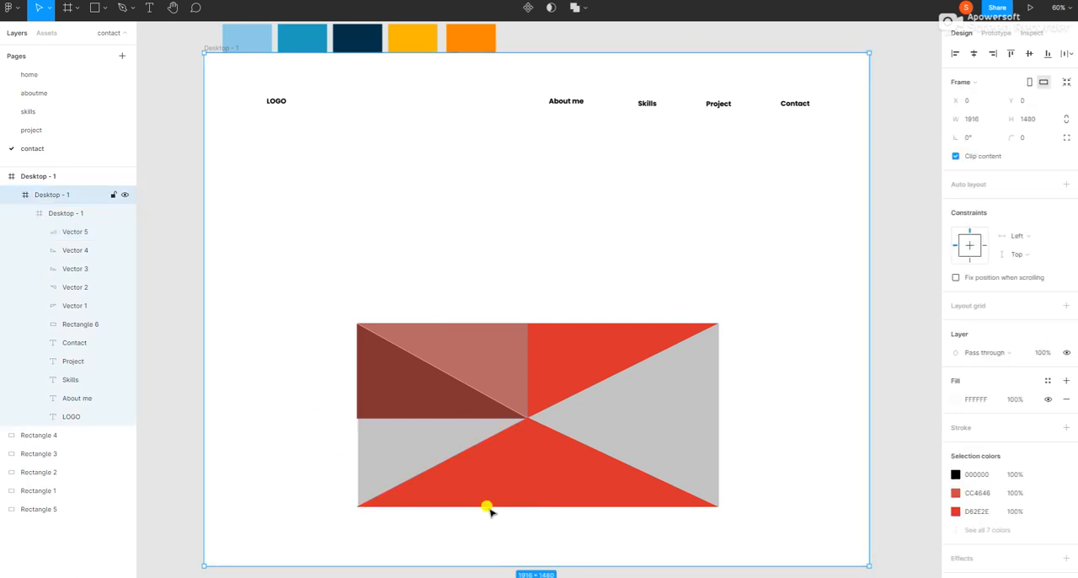
Step: Change the lower-left red triangle's fill to a more muted brick red
click(493, 476)
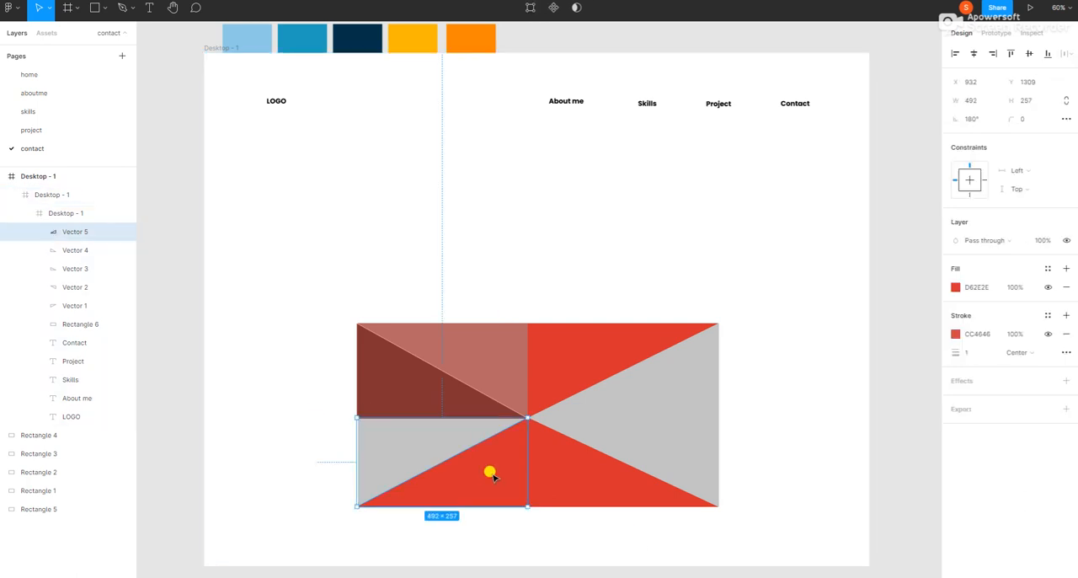
click(956, 287)
click(890, 345)
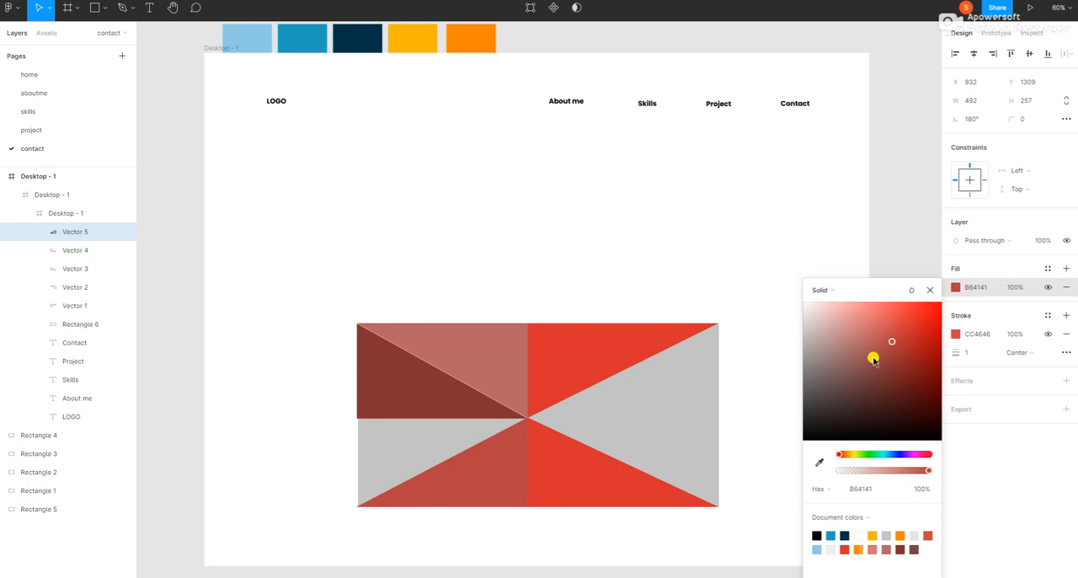
click(862, 228)
Step: Nudge the dark brownish-red triangle to X 443, Y 780 to align it with the rectangle's left edge
click(423, 429)
click(426, 397)
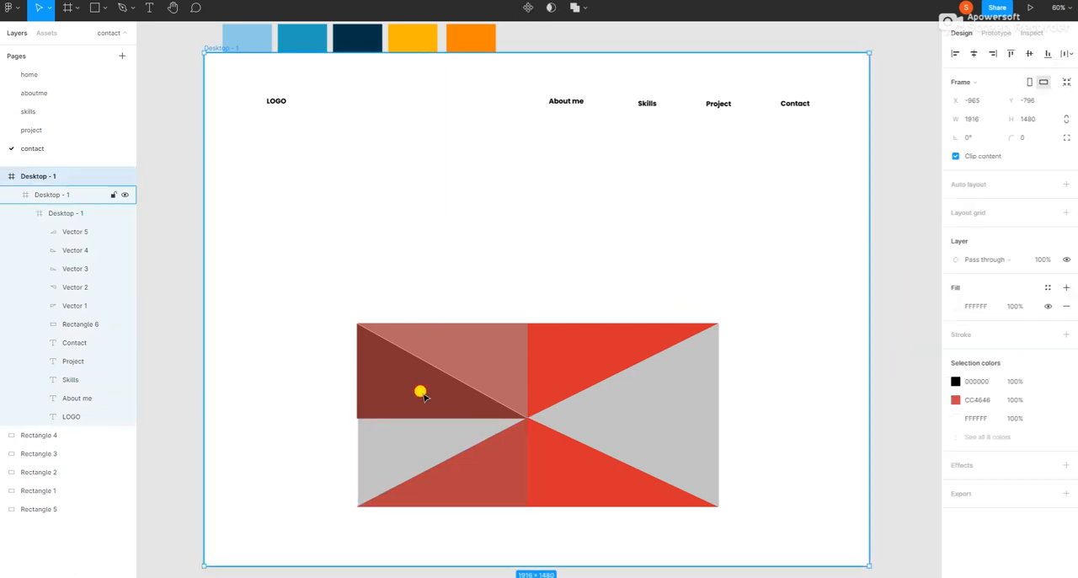
click(424, 396)
click(424, 396)
drag(426, 396, 426, 398)
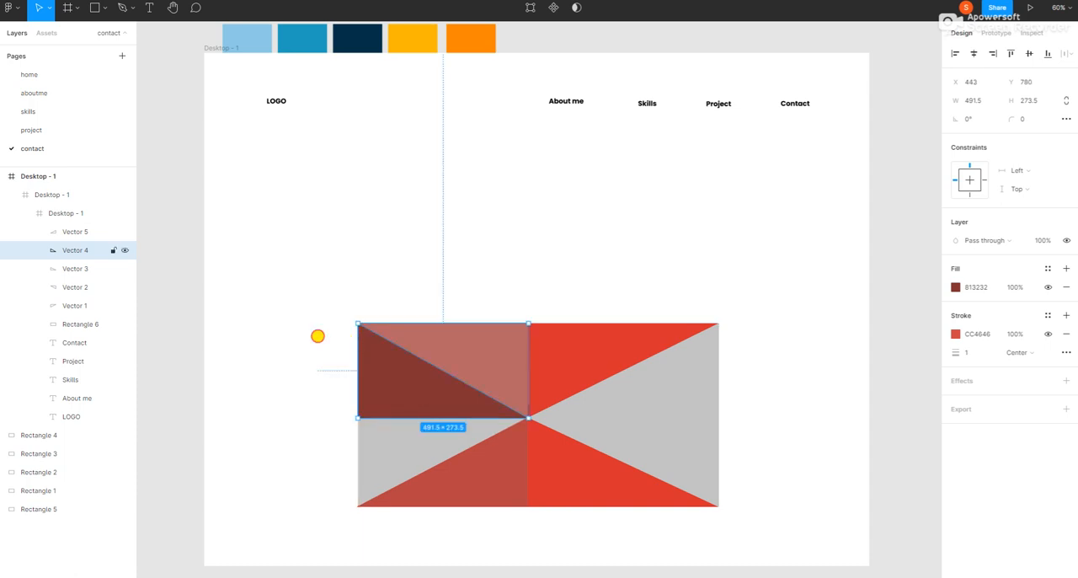
click(315, 335)
Step: Copy the dark brownish-red triangle and paste the copy on the frame above the rectangle
double_click(398, 385)
double_click(398, 385)
right_click(399, 385)
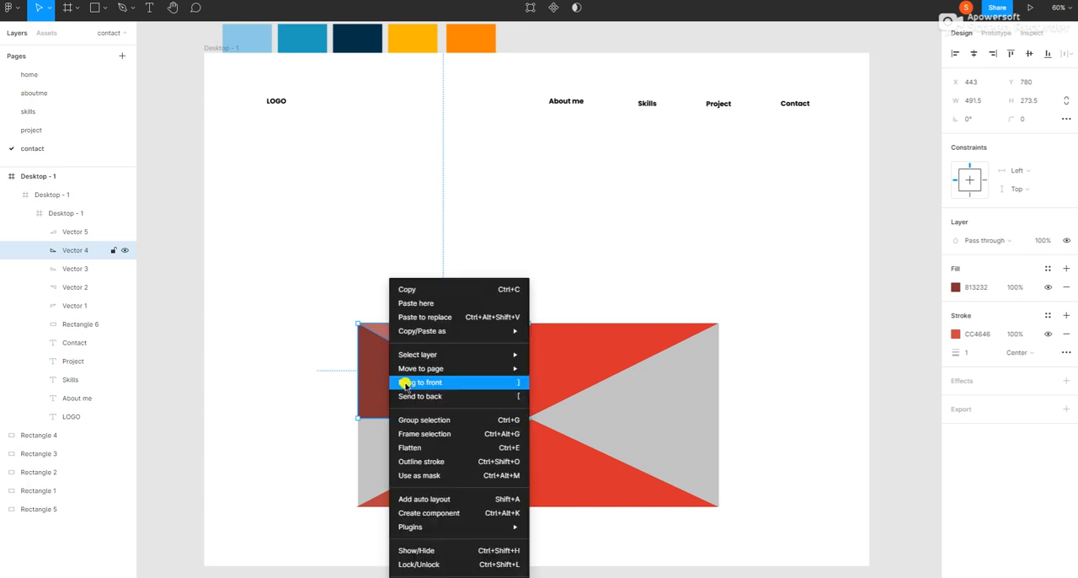
key(Escape)
right_click(364, 252)
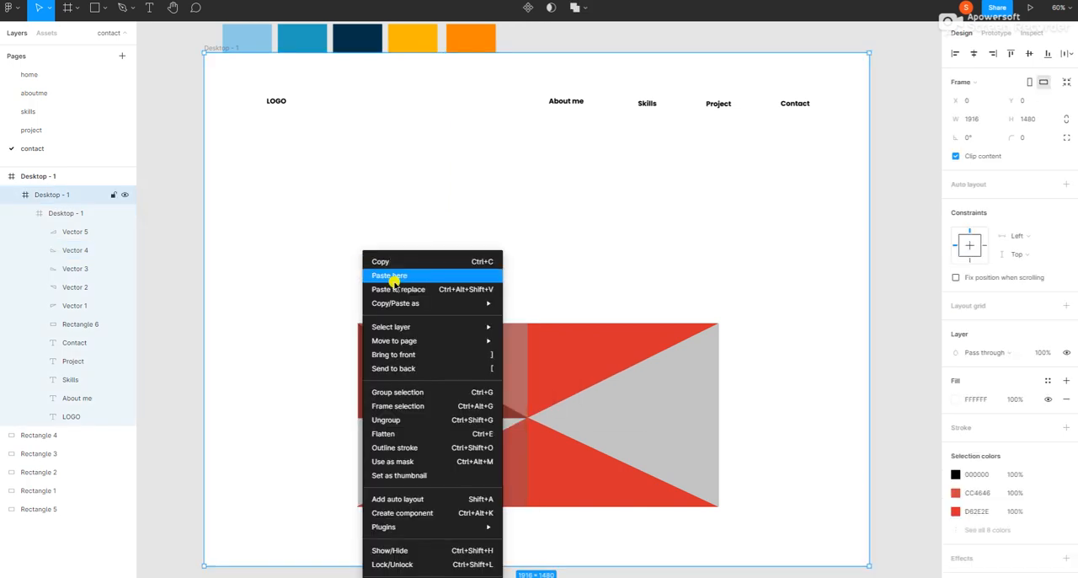
click(389, 276)
Step: Flip the pasted dark triangle vertically and fit it over the gray area in the rectangle's lower-left quarter at 492 × 257
drag(412, 335, 573, 419)
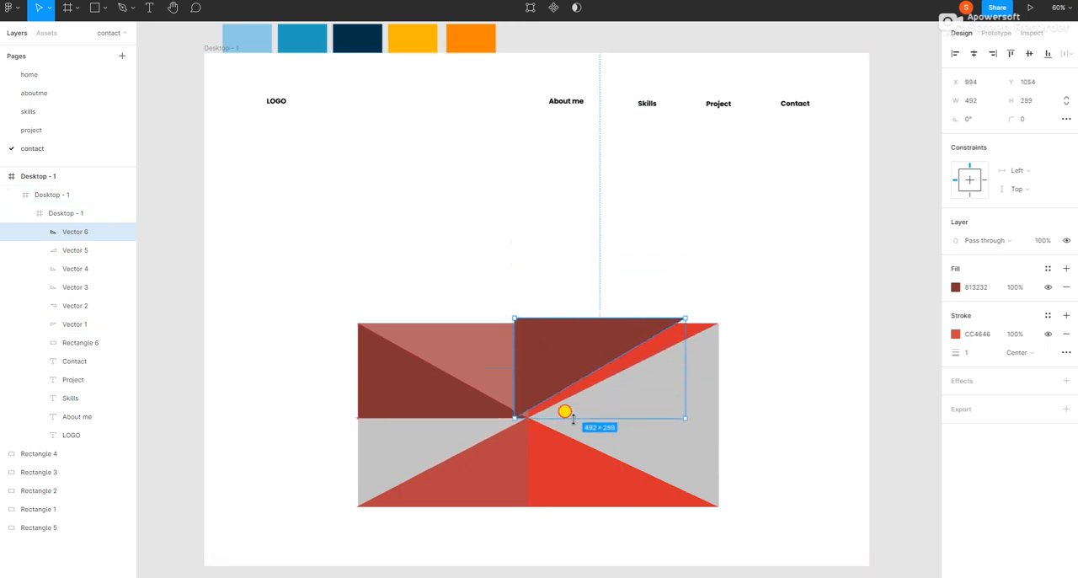
drag(551, 339, 392, 433)
drag(368, 517, 376, 507)
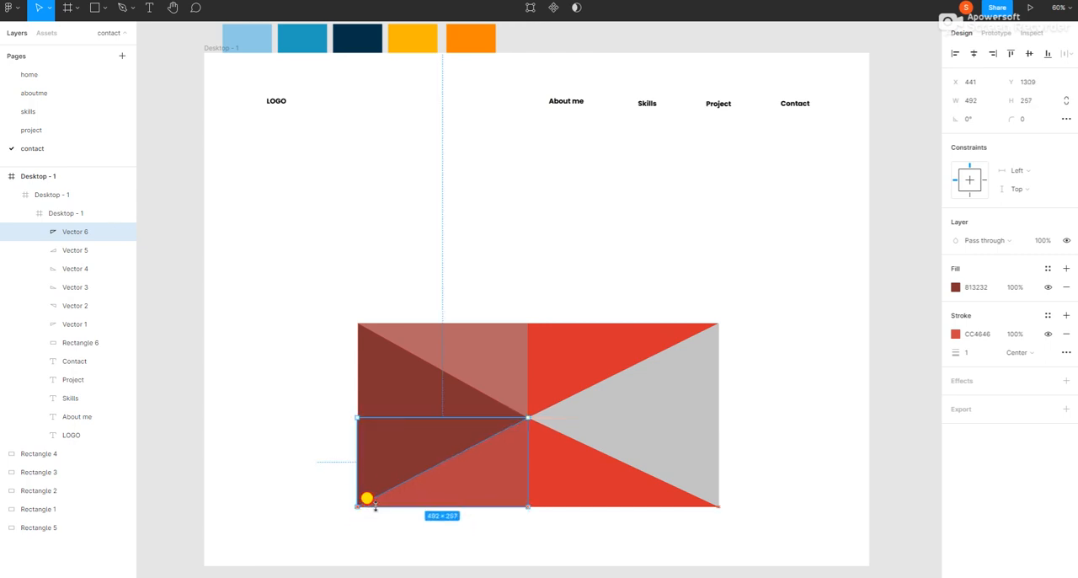
Step: Change the fill of the new triangle along the lower-left edge to light pink E3A9A9
click(956, 287)
click(909, 338)
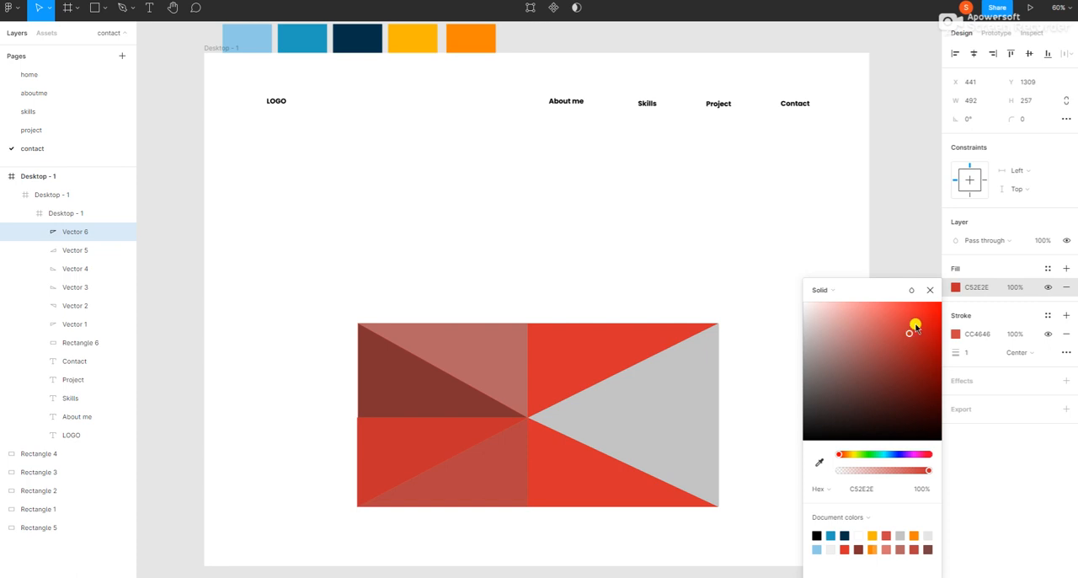
click(861, 325)
click(887, 196)
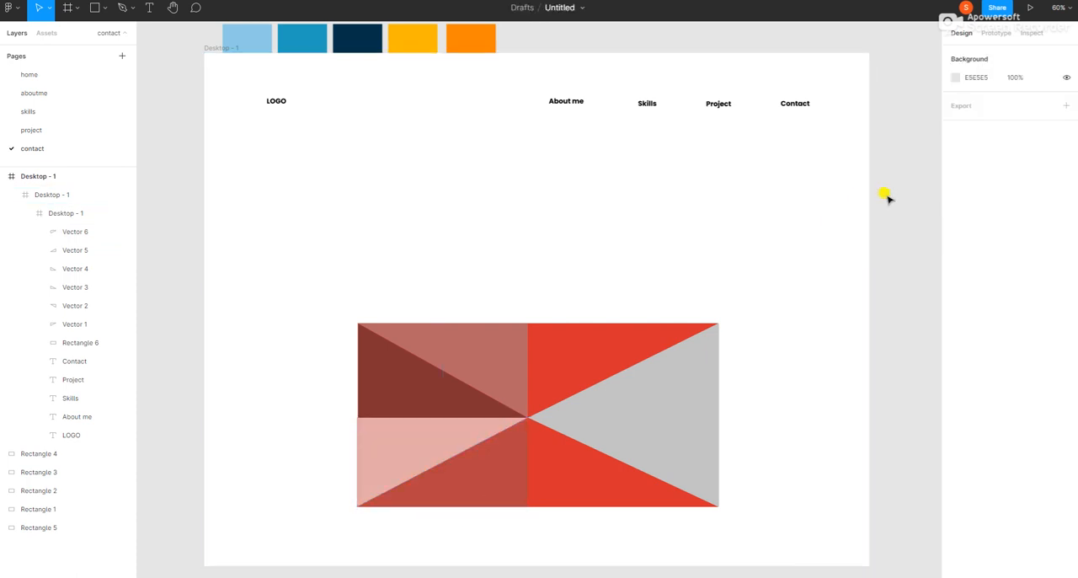
Step: Narrow the light pink triangle to a width of 490 so it lines up with the rectangle's left edge
click(365, 461)
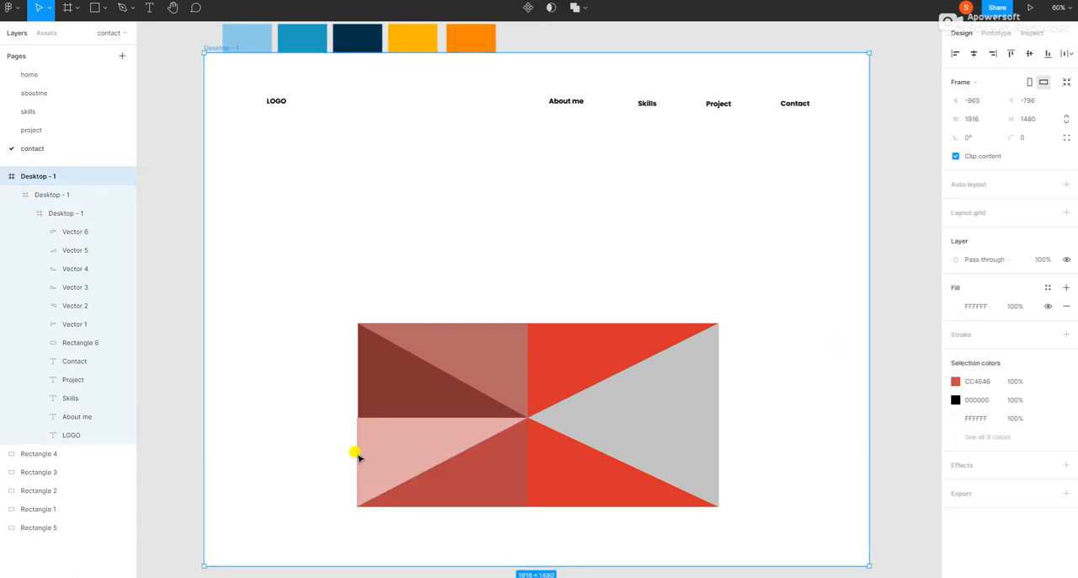
click(356, 455)
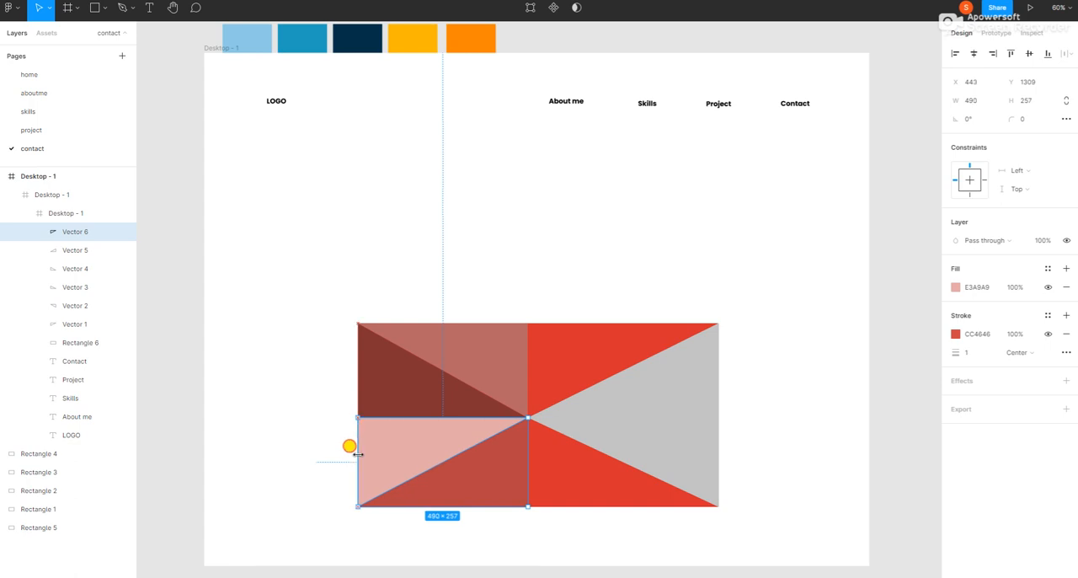
click(638, 233)
Step: Paste another copy of the dark brownish-red triangle over the rectangle's right side and flip it vertically at about 492 × 249
right_click(593, 249)
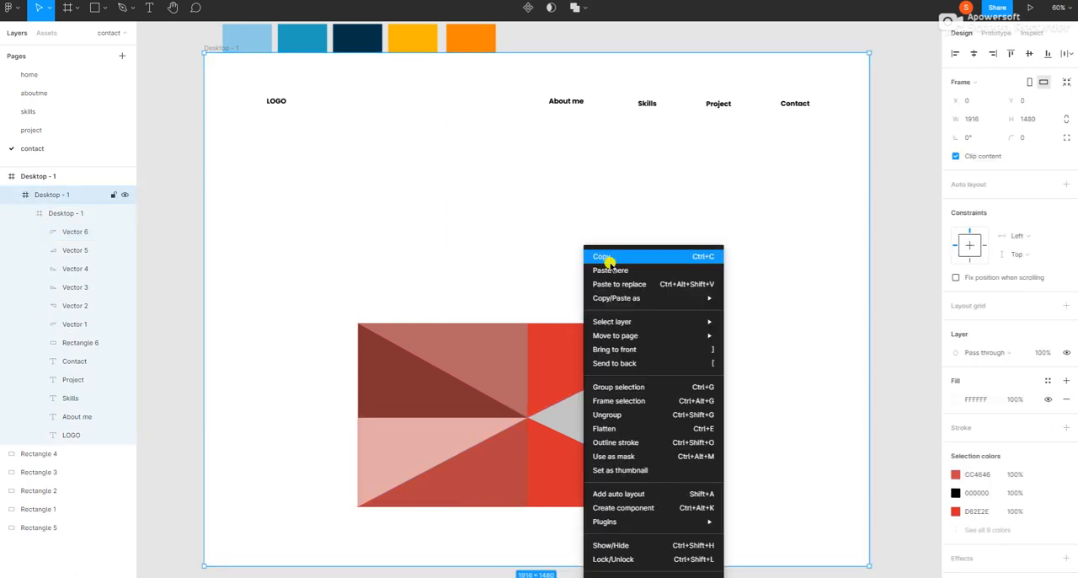
click(609, 269)
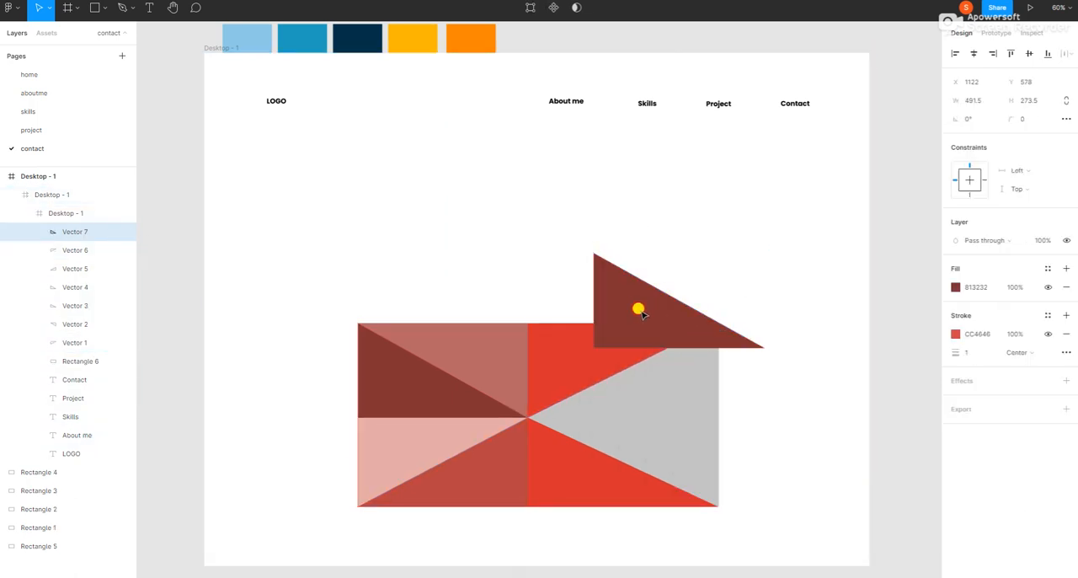
drag(638, 308, 635, 349)
drag(665, 288, 647, 472)
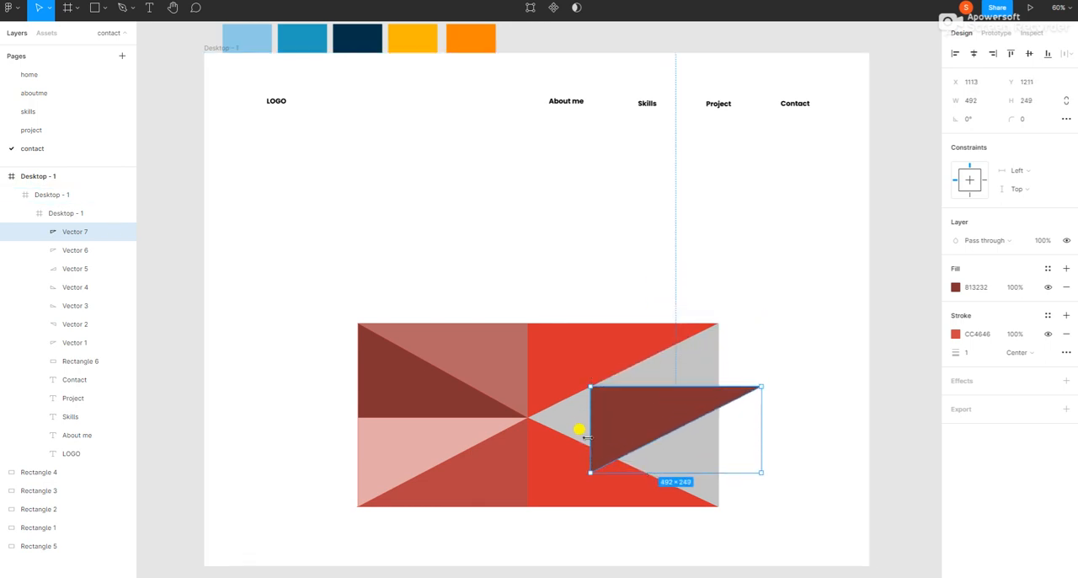
Step: Flip the pasted dark triangle horizontally and fit it into the rectangle's lower-right quarter at about 546 × 264
drag(590, 426, 717, 437)
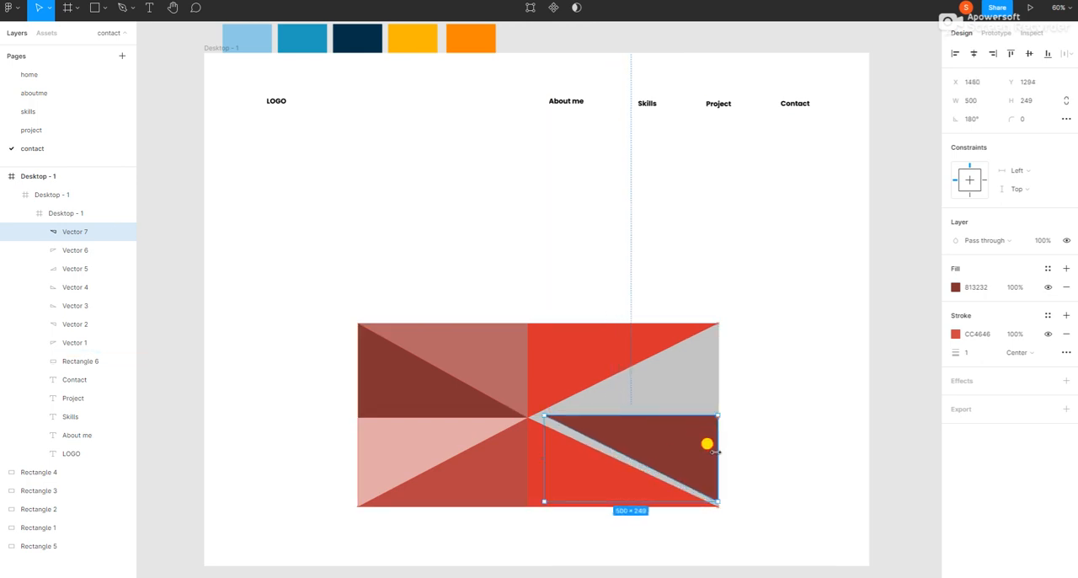
drag(689, 501, 694, 506)
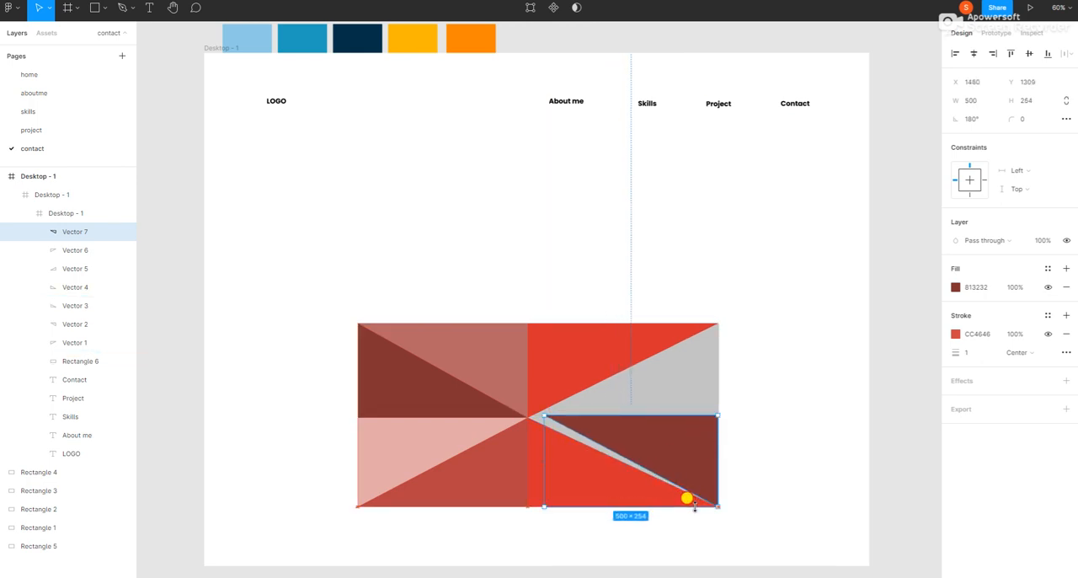
drag(542, 435, 532, 442)
drag(591, 427, 588, 430)
drag(711, 450, 716, 449)
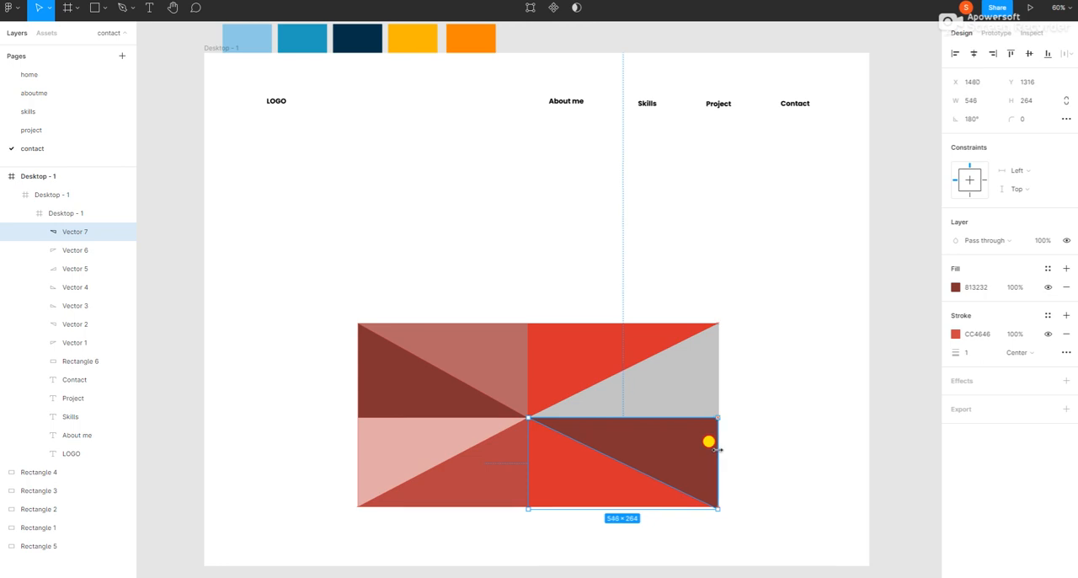
click(789, 396)
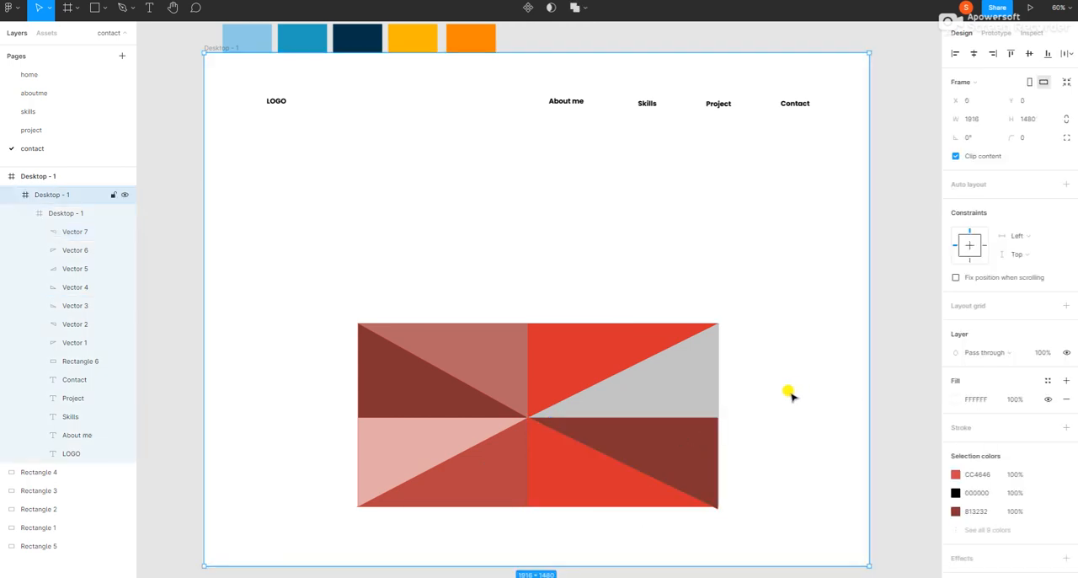
Step: Refine the lower-right dark triangle to 551 × 255 at X 1483, Y 1309, aligning it with the rectangle's edges and center
double_click(698, 477)
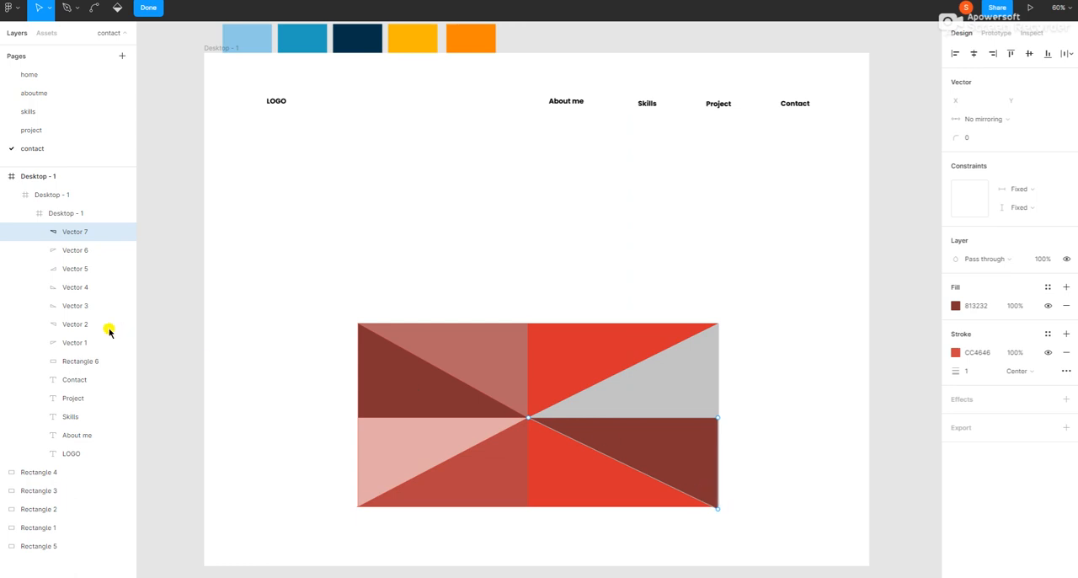
click(69, 236)
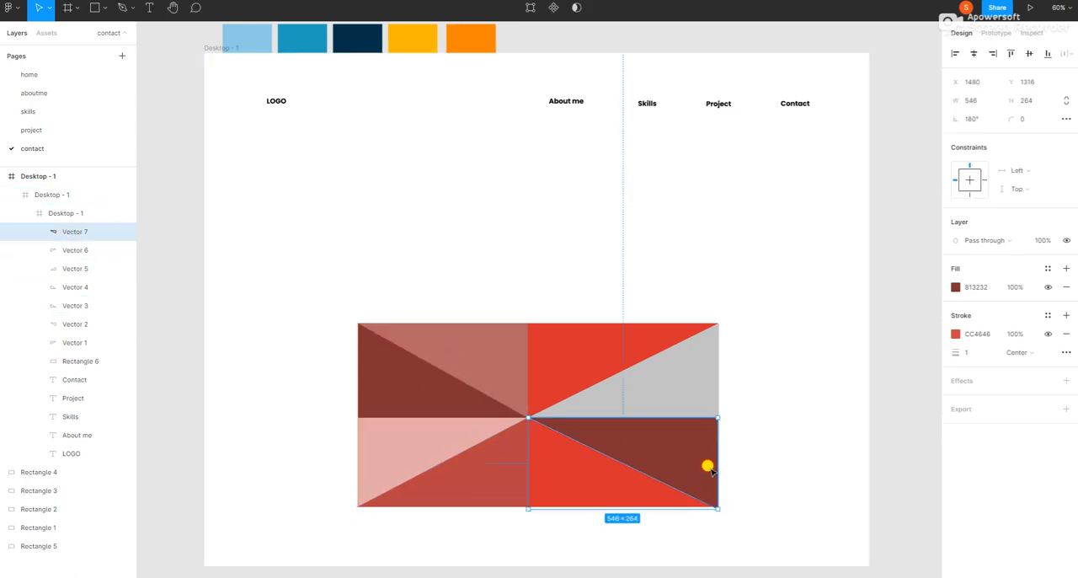
drag(712, 469, 712, 466)
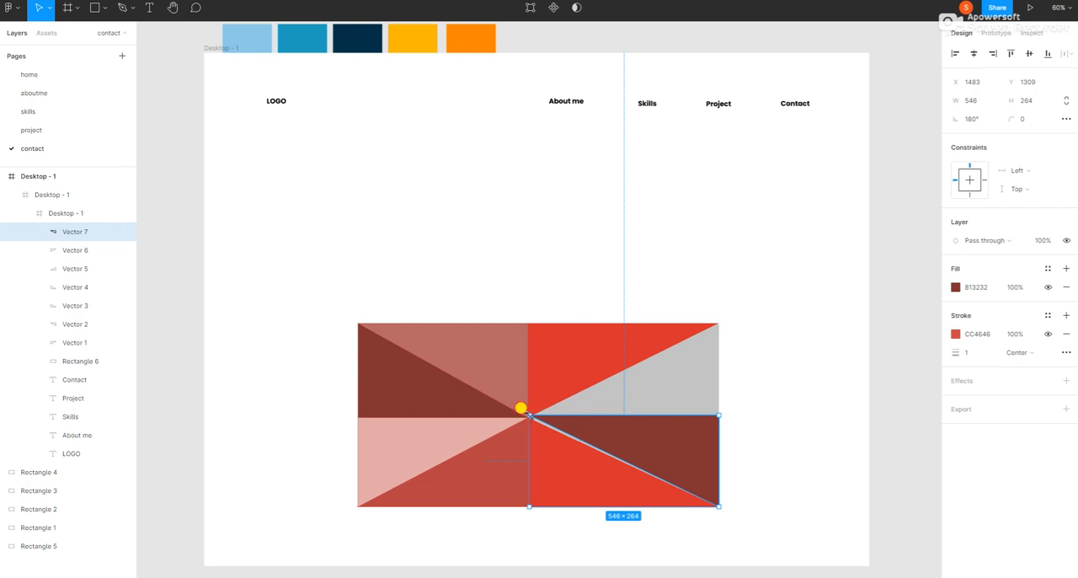
drag(528, 415, 527, 418)
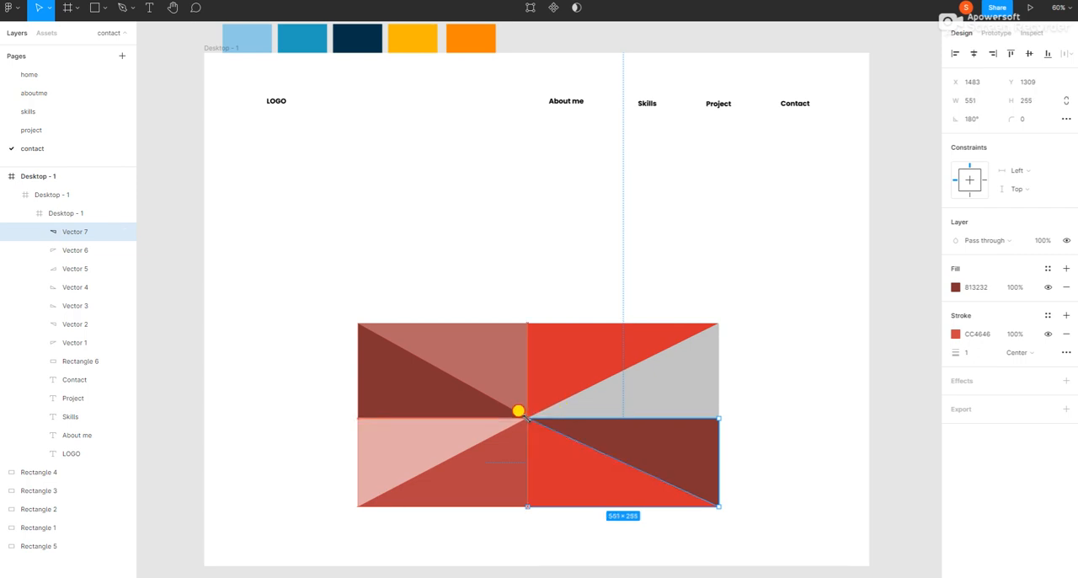
click(764, 419)
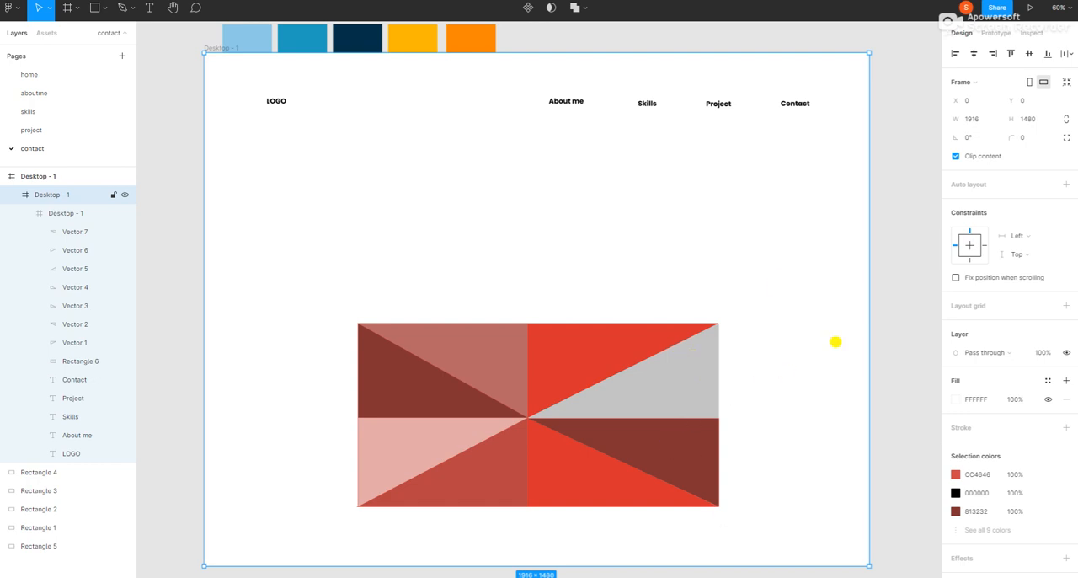
Step: Paste another dark brownish-red triangle, flip it both horizontally and vertically at 547 × 357, and place it over the rectangle's upper-right quarter
right_click(754, 257)
click(763, 271)
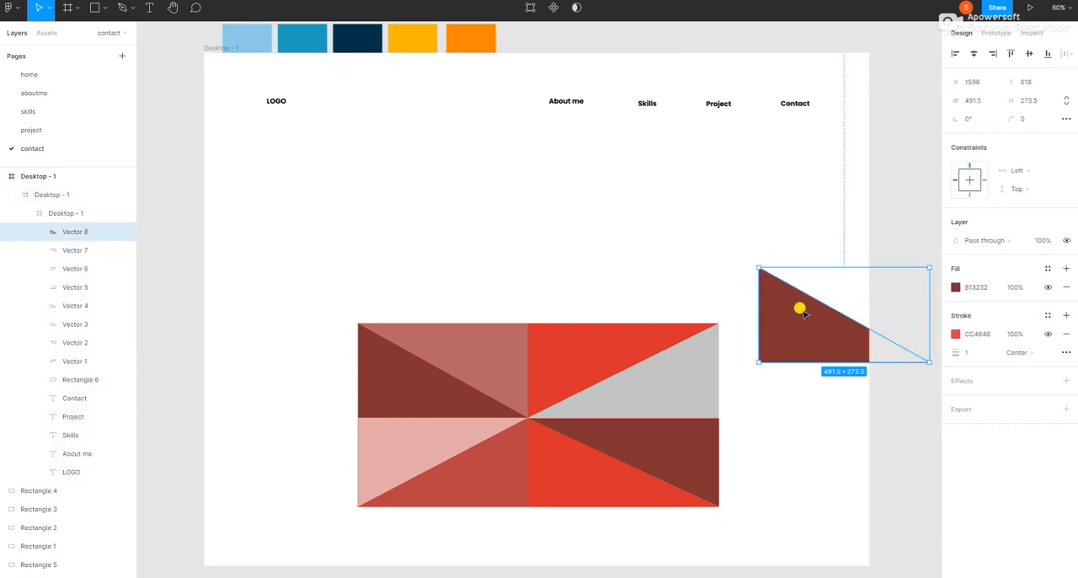
drag(770, 294, 621, 453)
drag(754, 364, 393, 278)
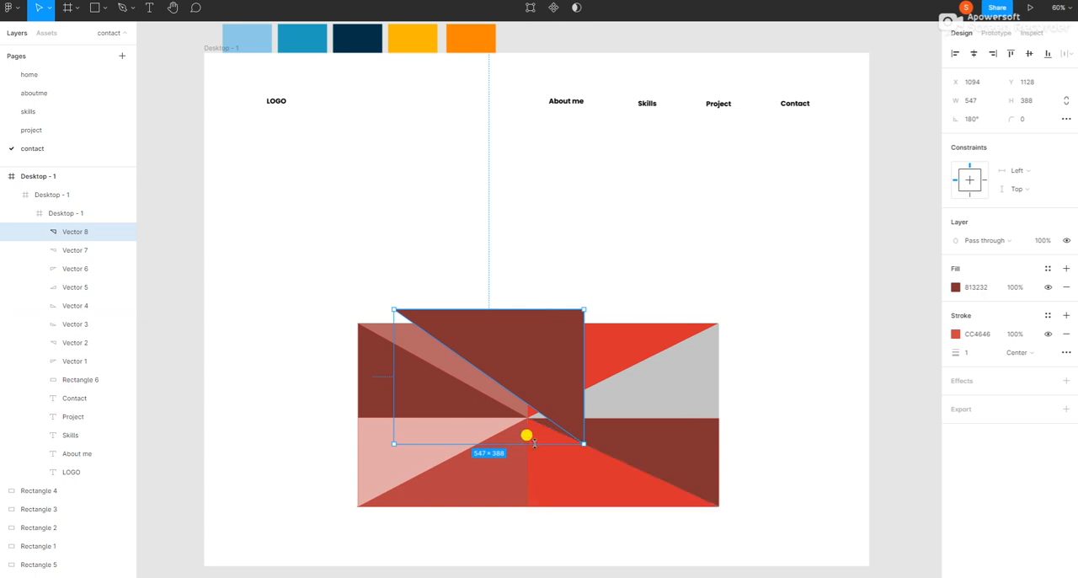
drag(528, 443, 552, 196)
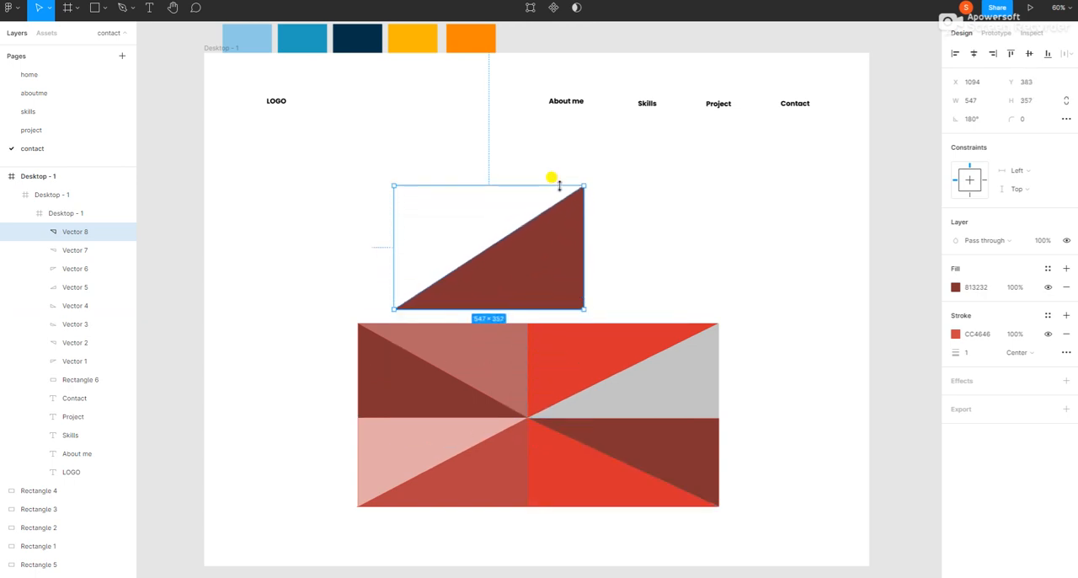
drag(543, 270, 677, 362)
click(744, 378)
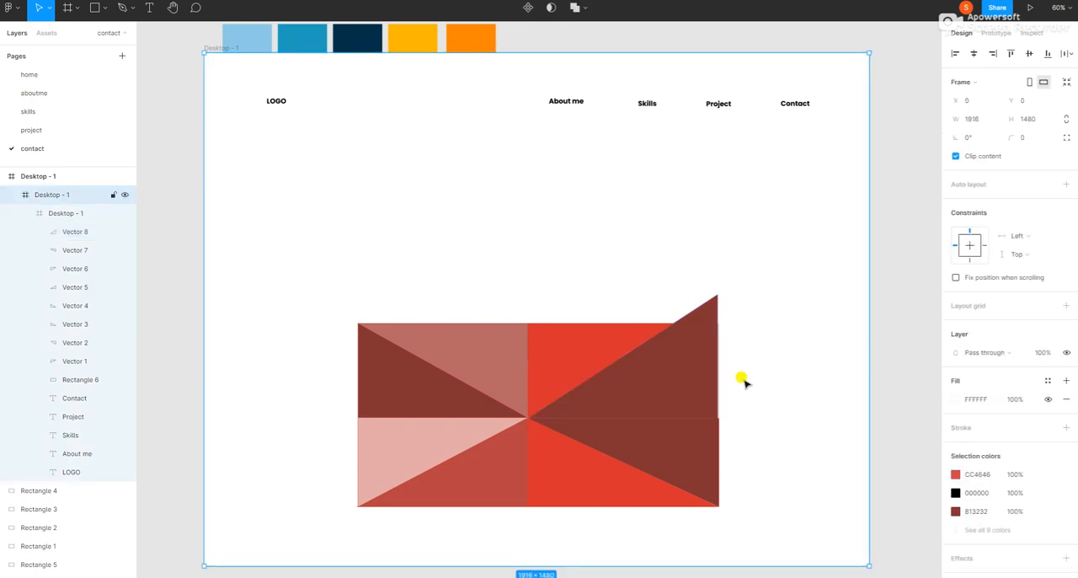
Step: Fit the upper-right dark triangle to 548 × 272 at X 1480, Y 782, matching the rectangle's edges and center
double_click(666, 371)
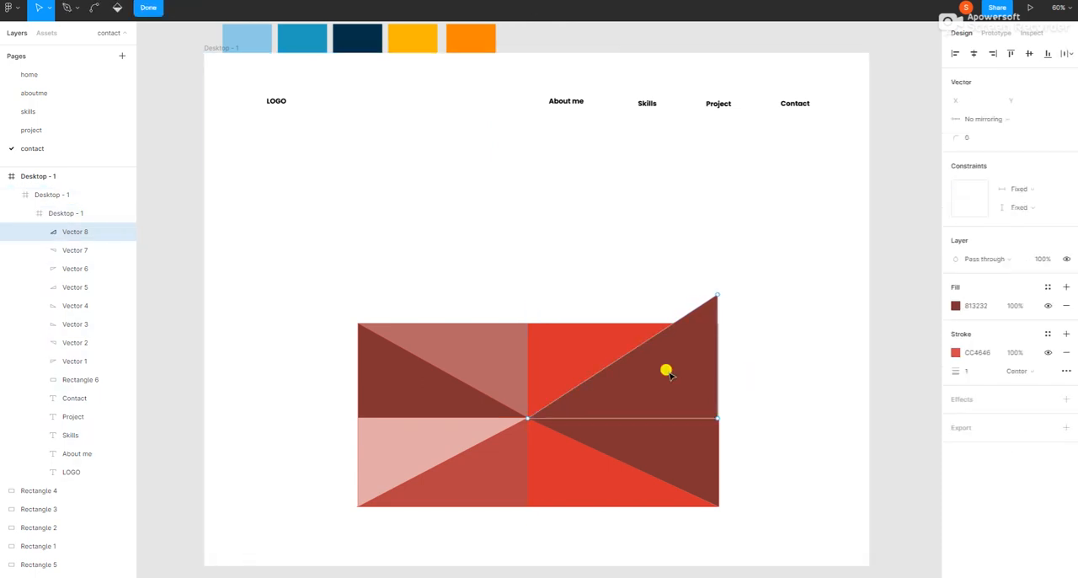
click(59, 233)
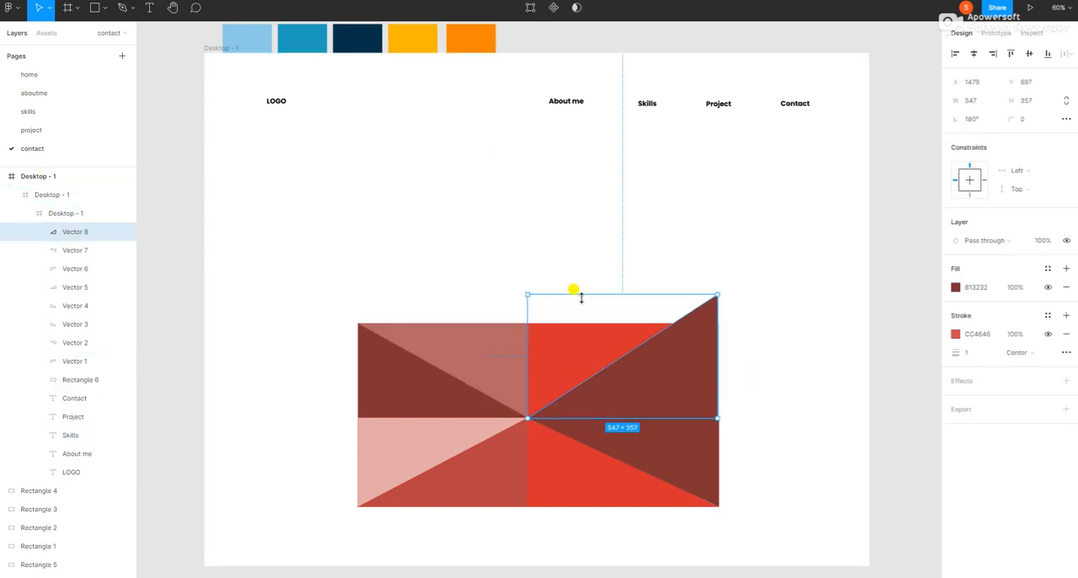
drag(593, 294, 594, 323)
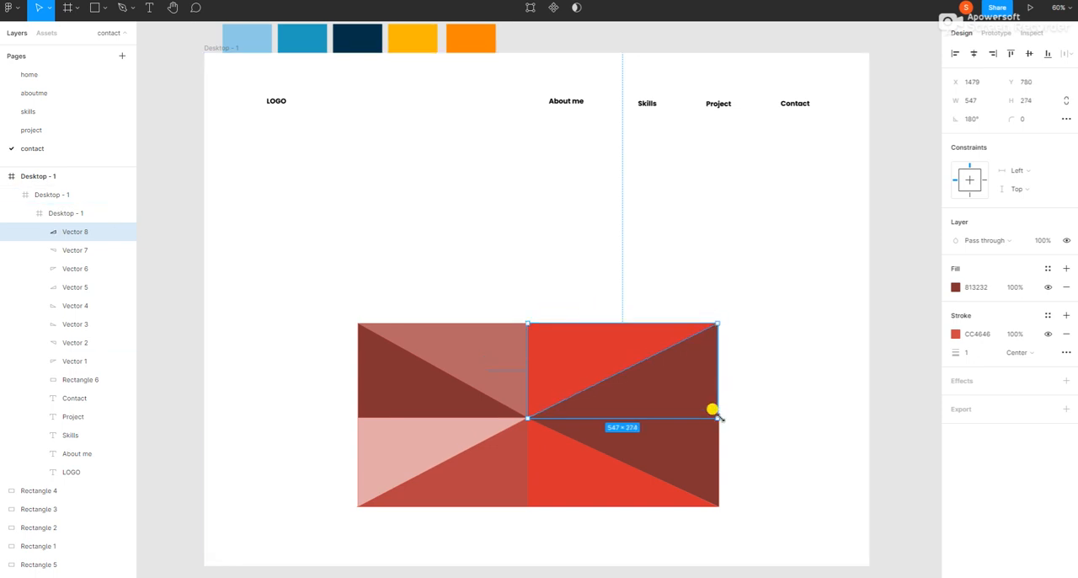
drag(718, 413, 713, 408)
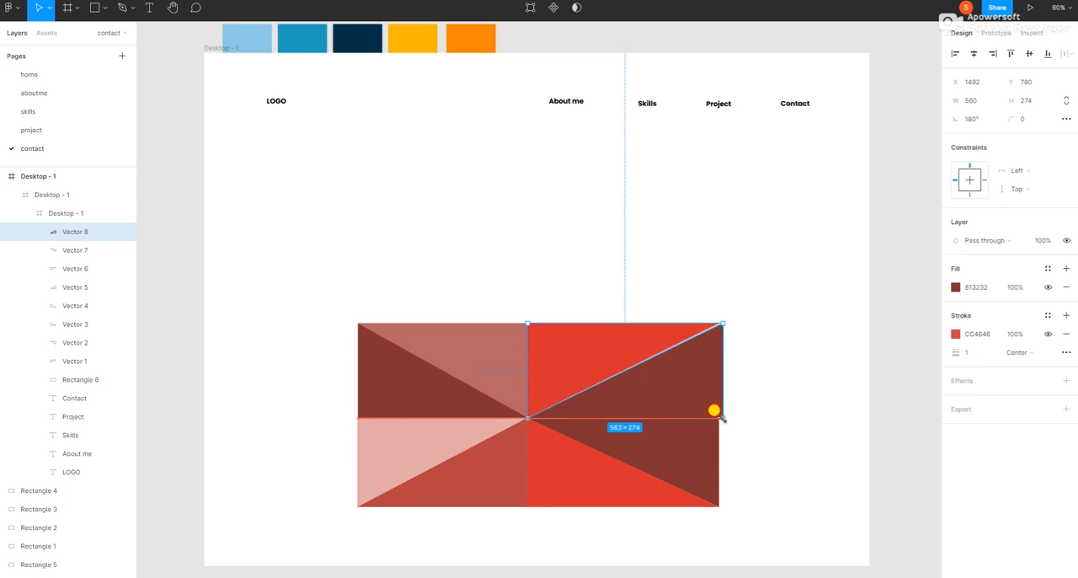
click(759, 376)
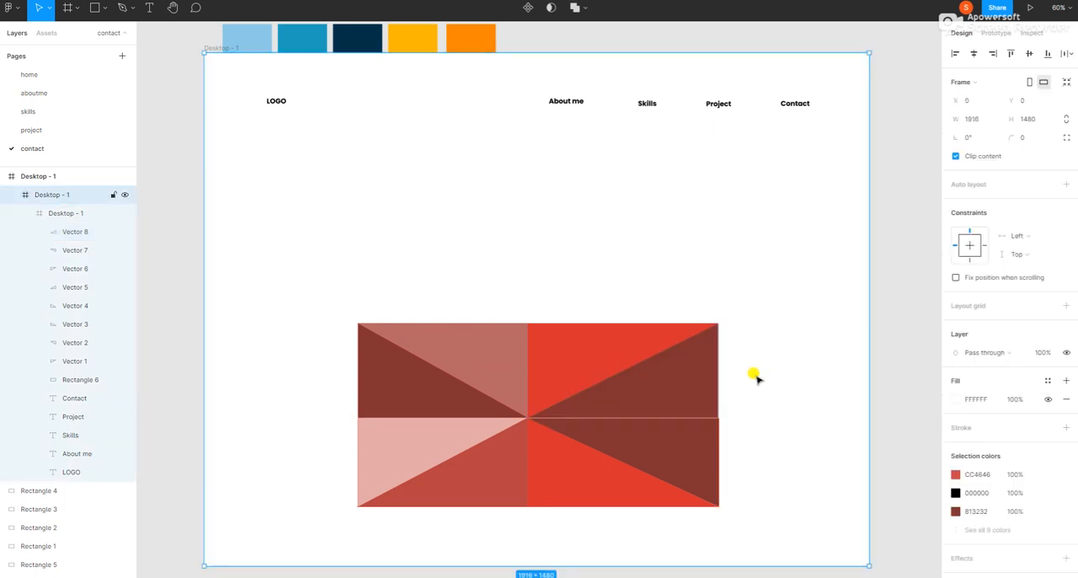
click(661, 399)
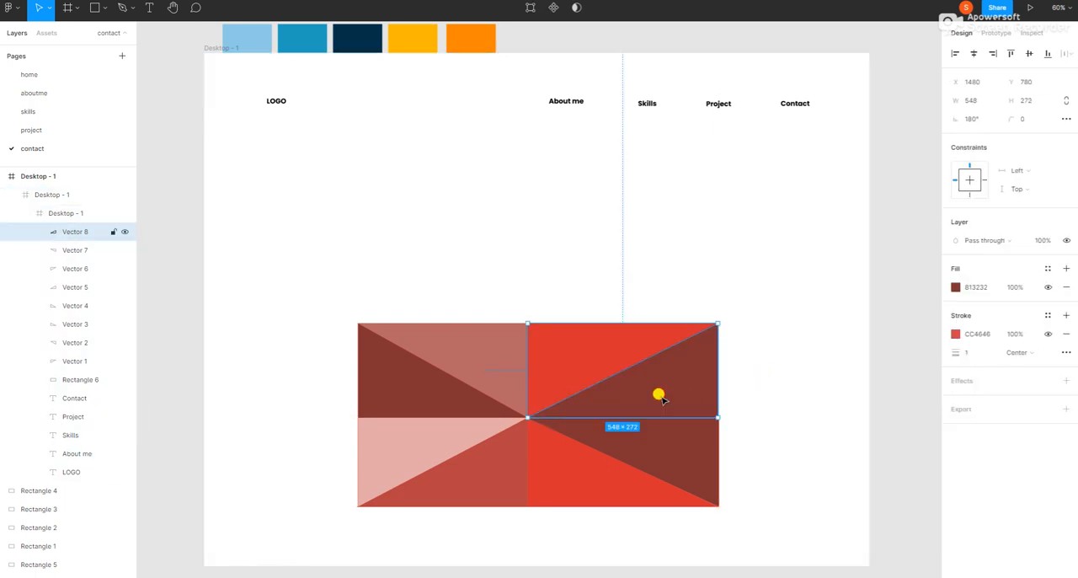
drag(663, 400, 657, 392)
click(796, 368)
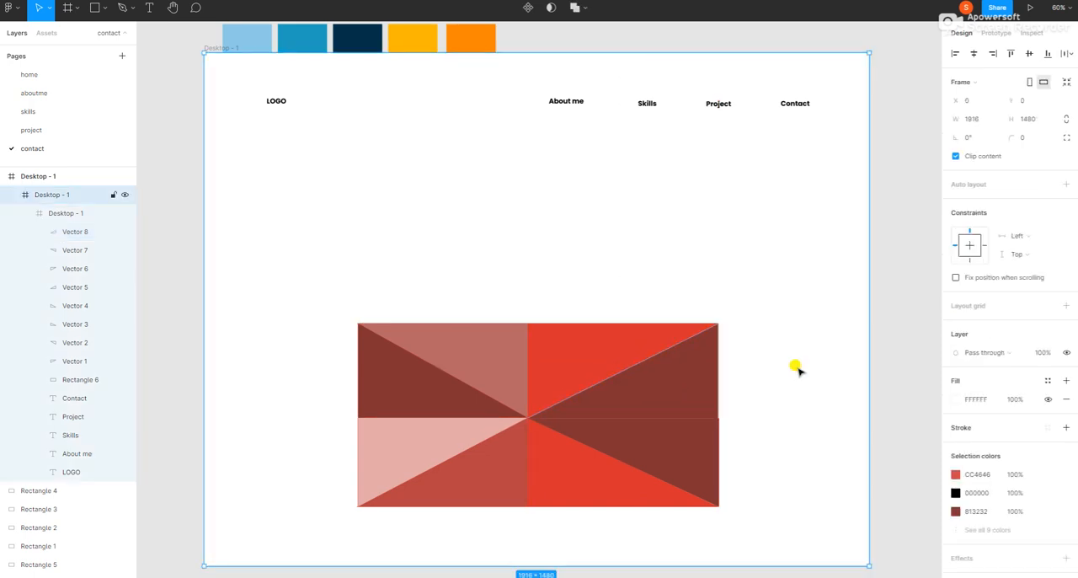
Step: Recolor the upper-right triangle's fill to the muted pinkish red BC7272
click(691, 386)
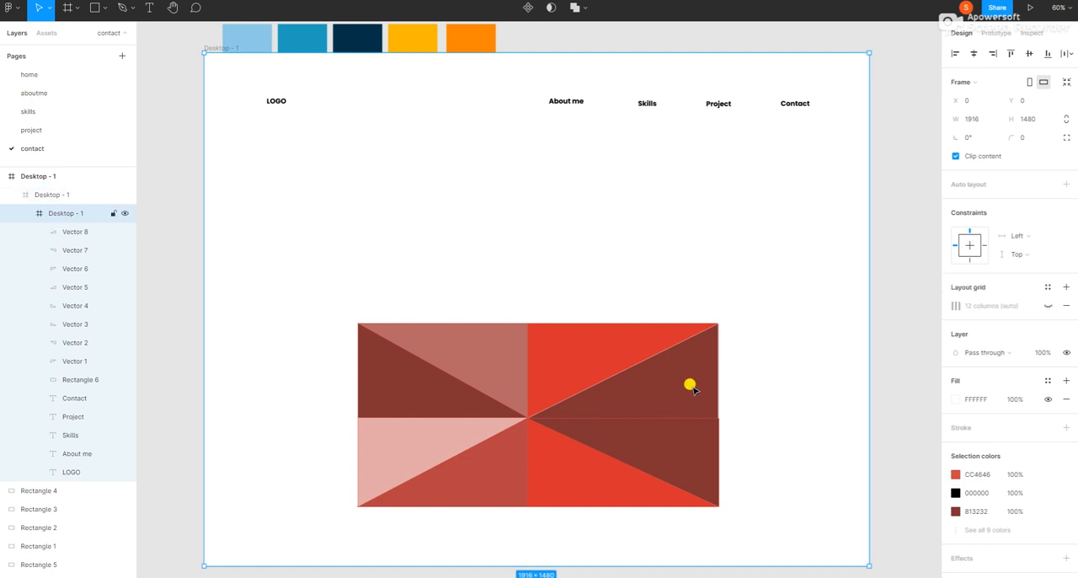
click(691, 386)
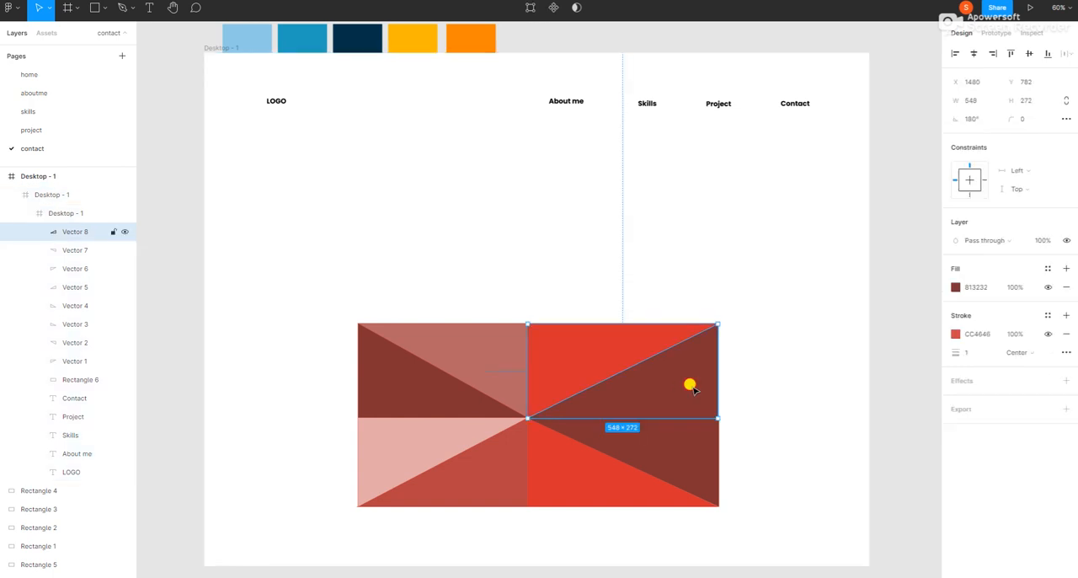
click(955, 287)
click(912, 323)
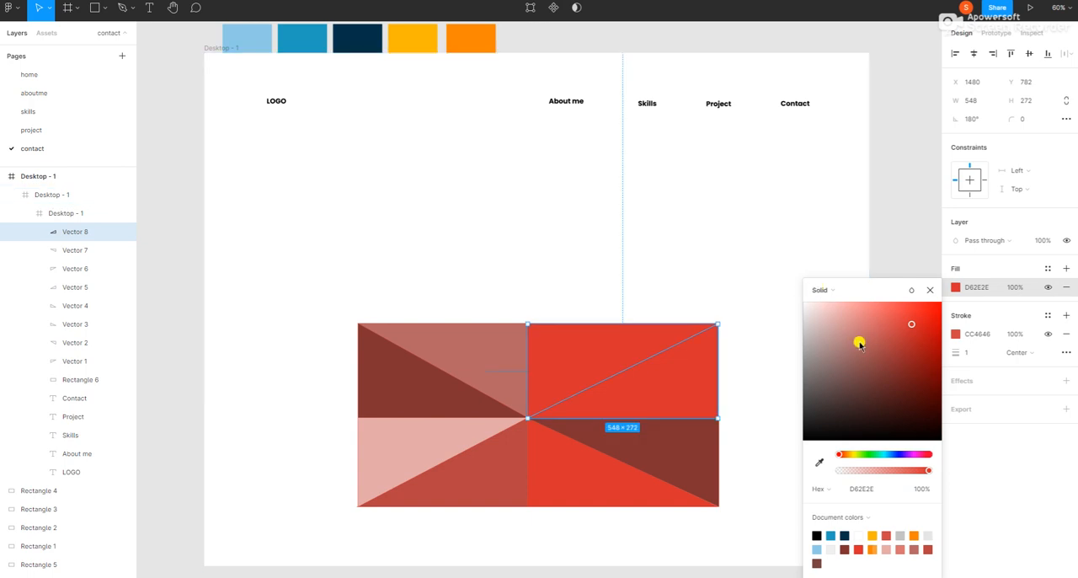
click(855, 340)
click(918, 212)
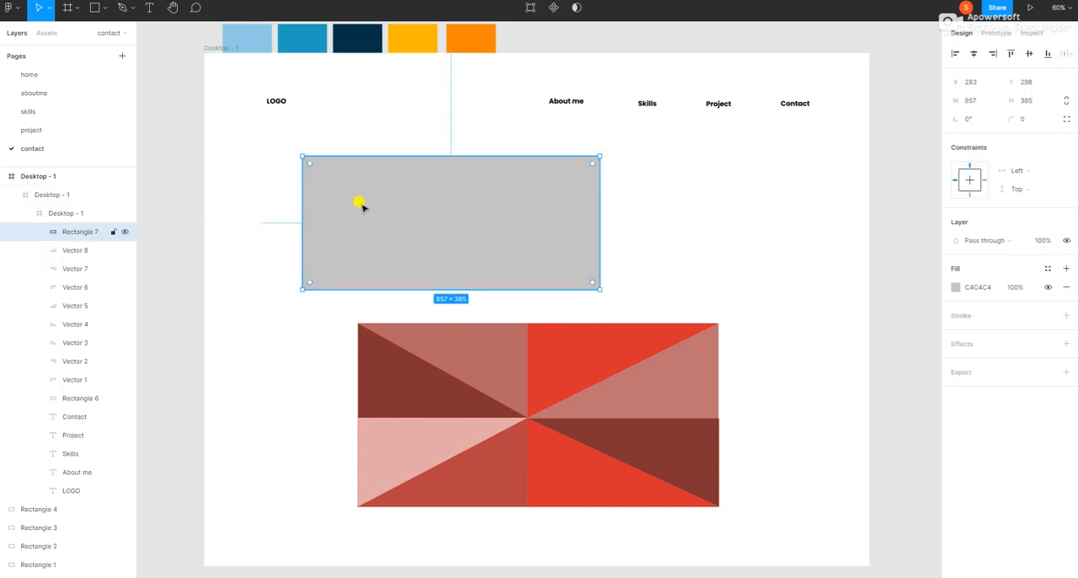
Step: Position the new 857 × 385 gray rectangle over the triangles at X 530, Y 859 and send it to the back
drag(403, 218, 485, 408)
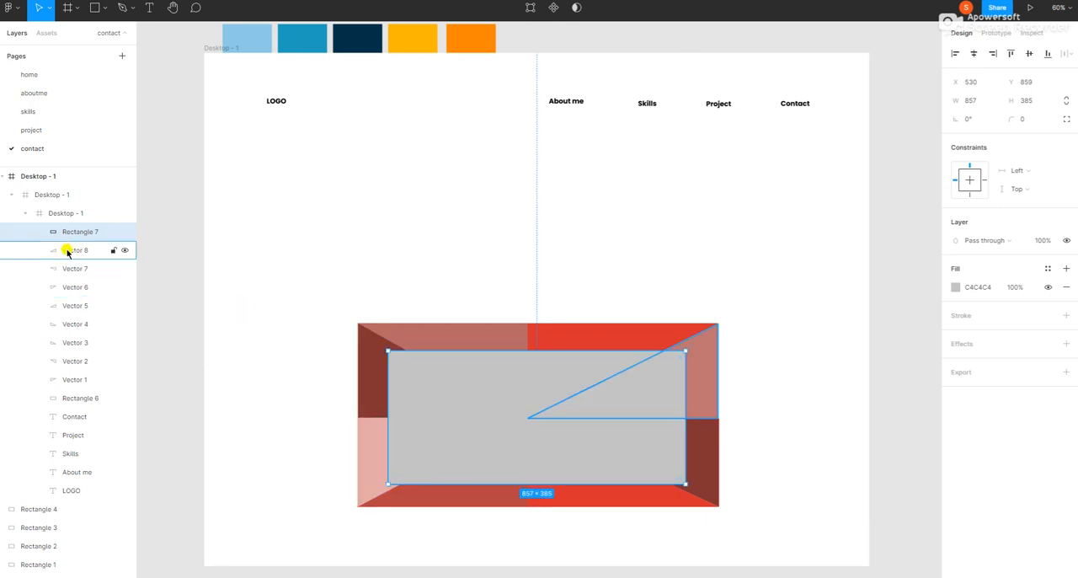
right_click(428, 380)
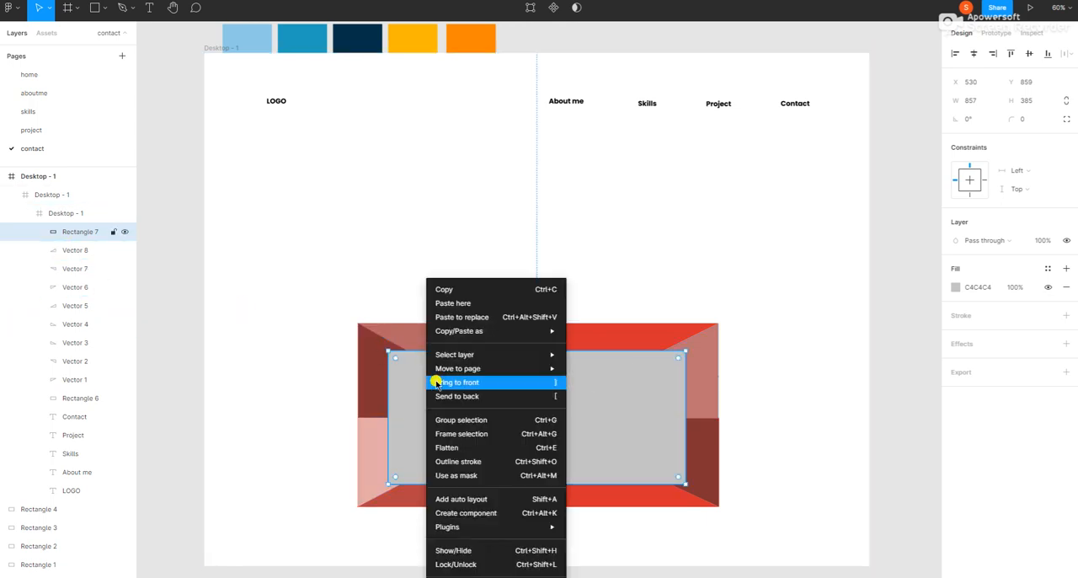
click(455, 396)
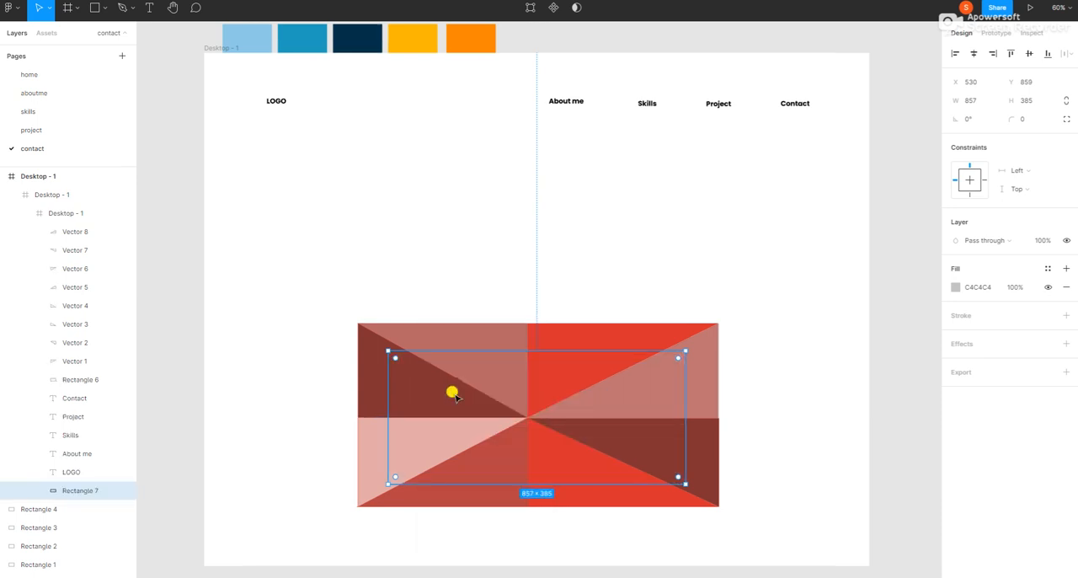
Step: Mask all eight triangles and the original rectangle with the new 857 × 385 gray rectangle behind them
click(64, 233)
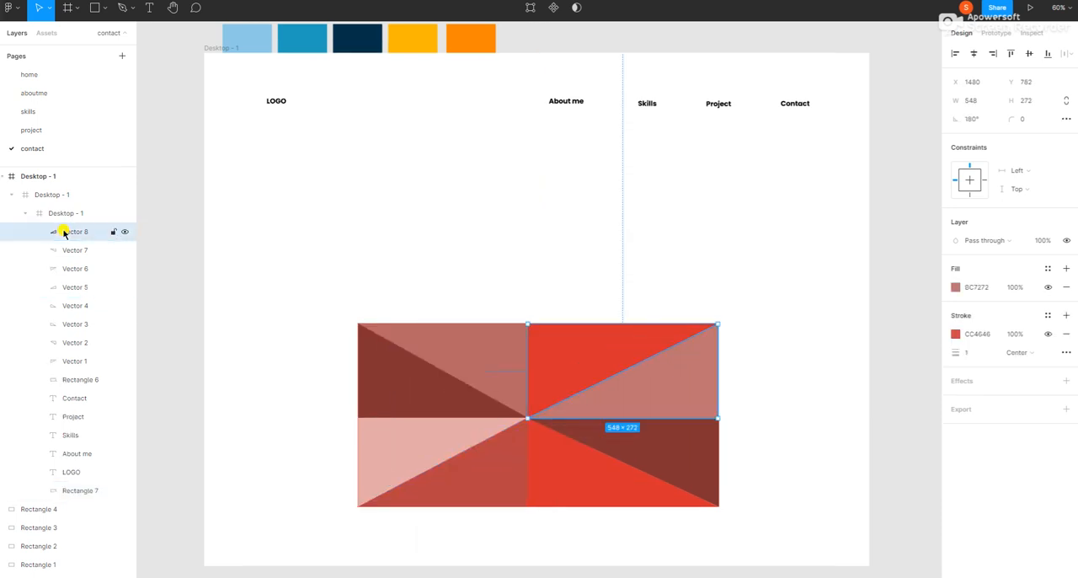
shift+click(64, 250)
shift+click(64, 268)
shift+click(64, 288)
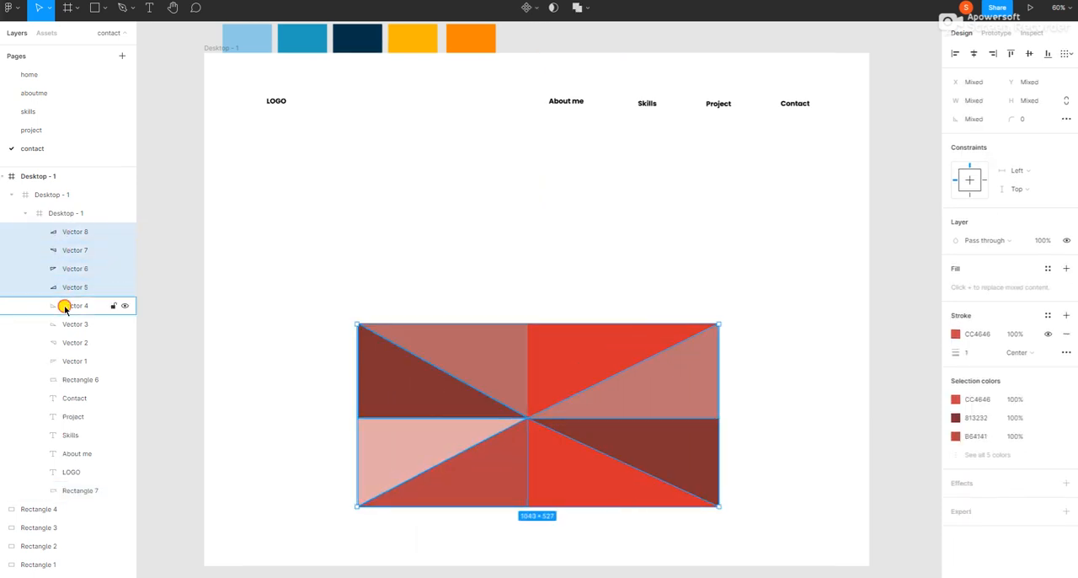
shift+click(64, 306)
shift+click(64, 324)
shift+click(65, 343)
shift+click(64, 362)
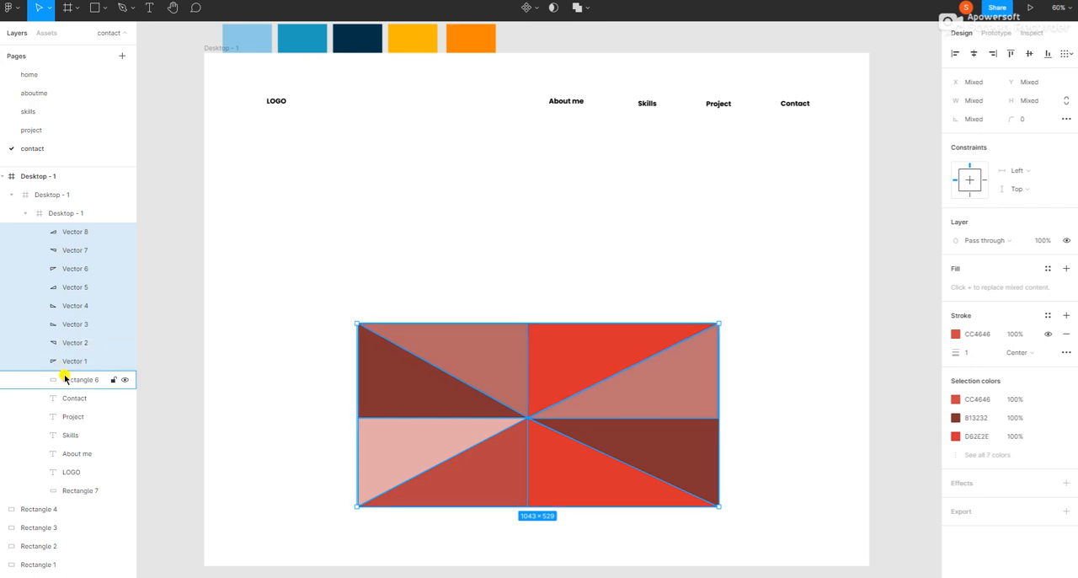
shift+click(65, 379)
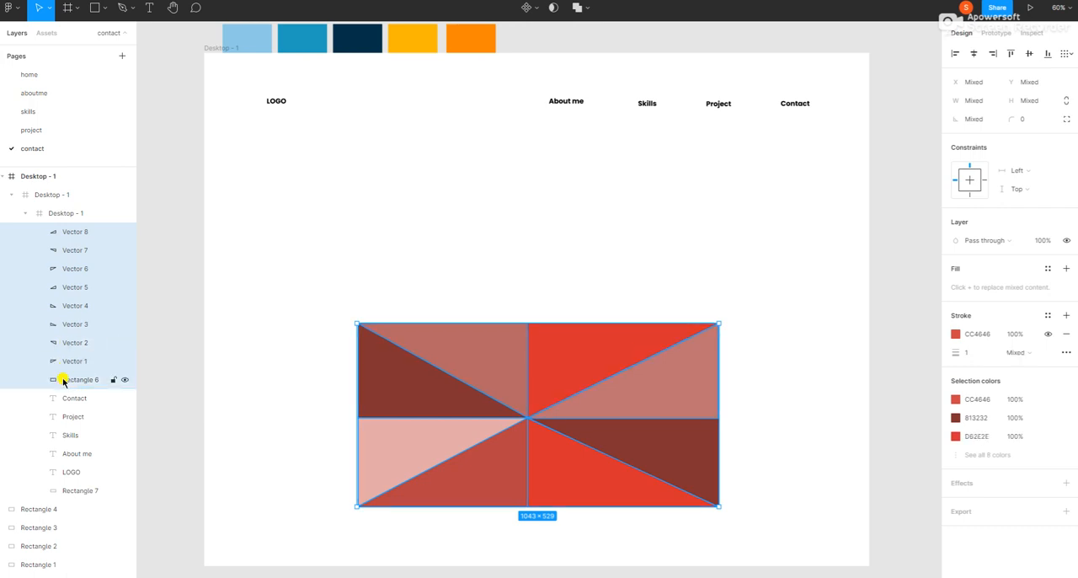
shift+click(53, 490)
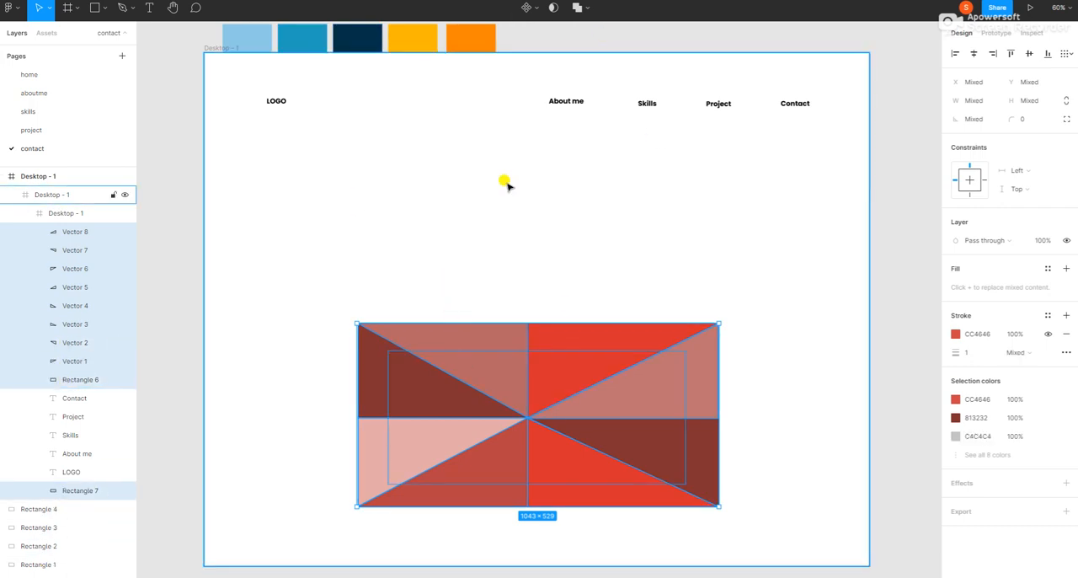
click(552, 8)
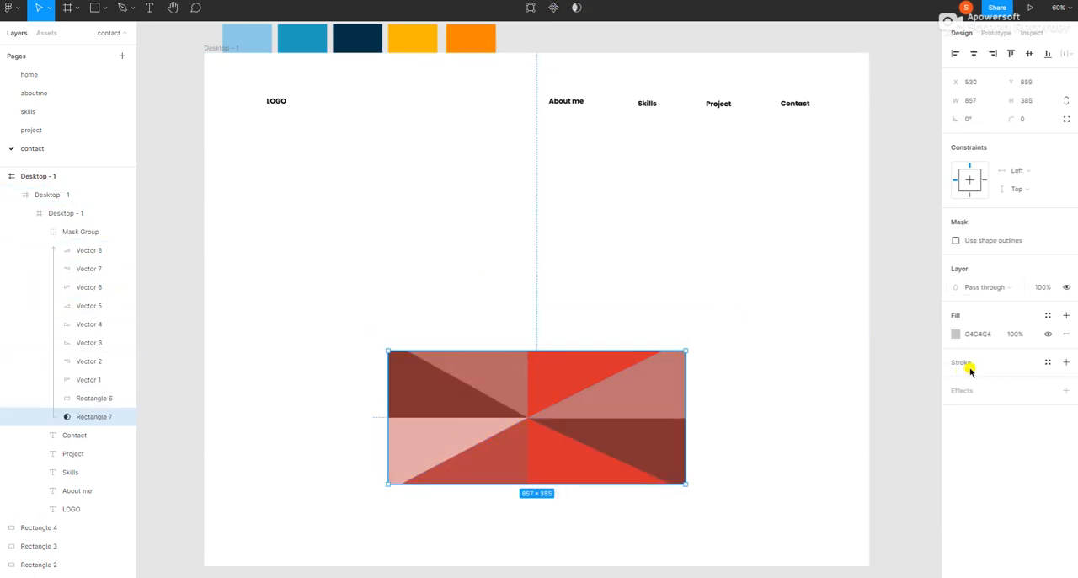
Step: Hide the mask rectangle's gray fill and give it an inside stroke 30 thick so the triangles form a frame
click(1048, 334)
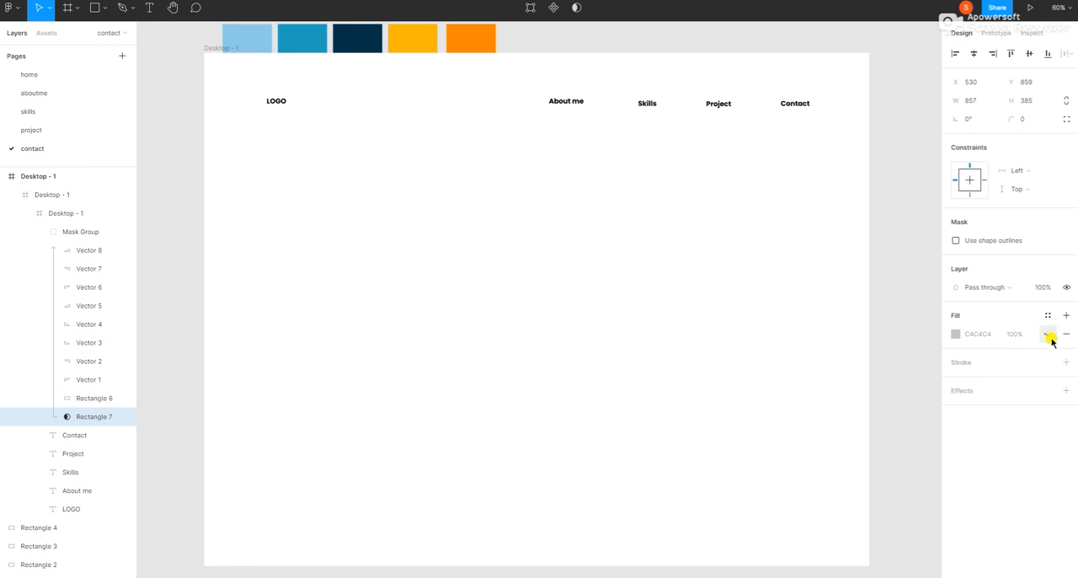
click(1048, 335)
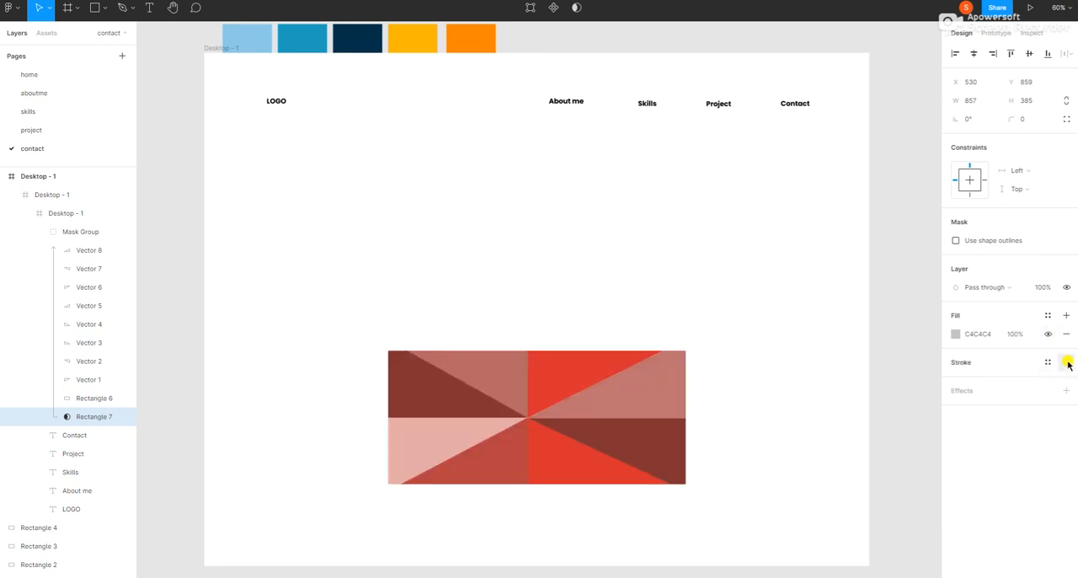
click(1066, 362)
click(1048, 334)
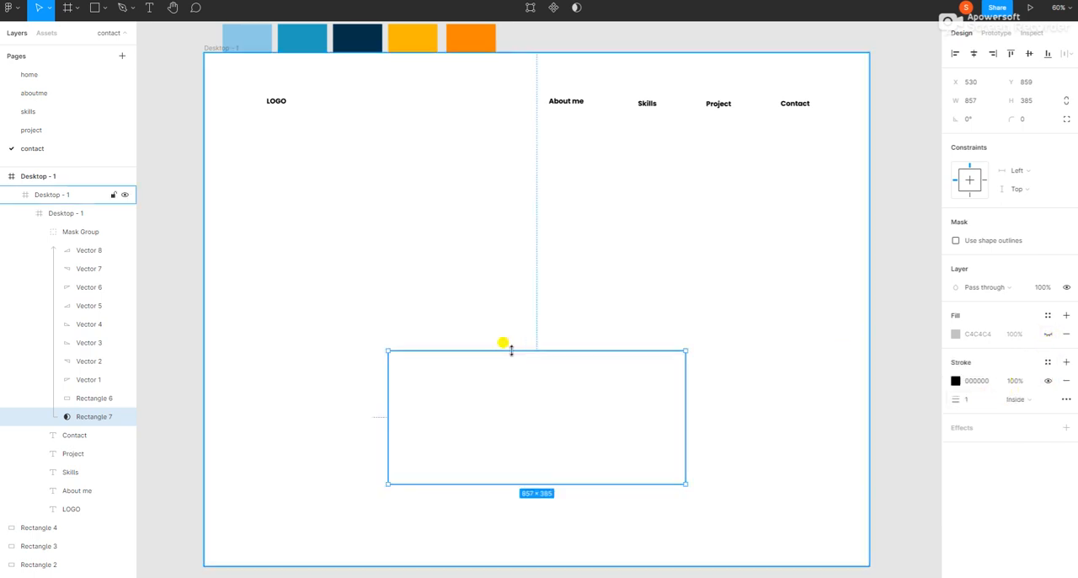
click(970, 401)
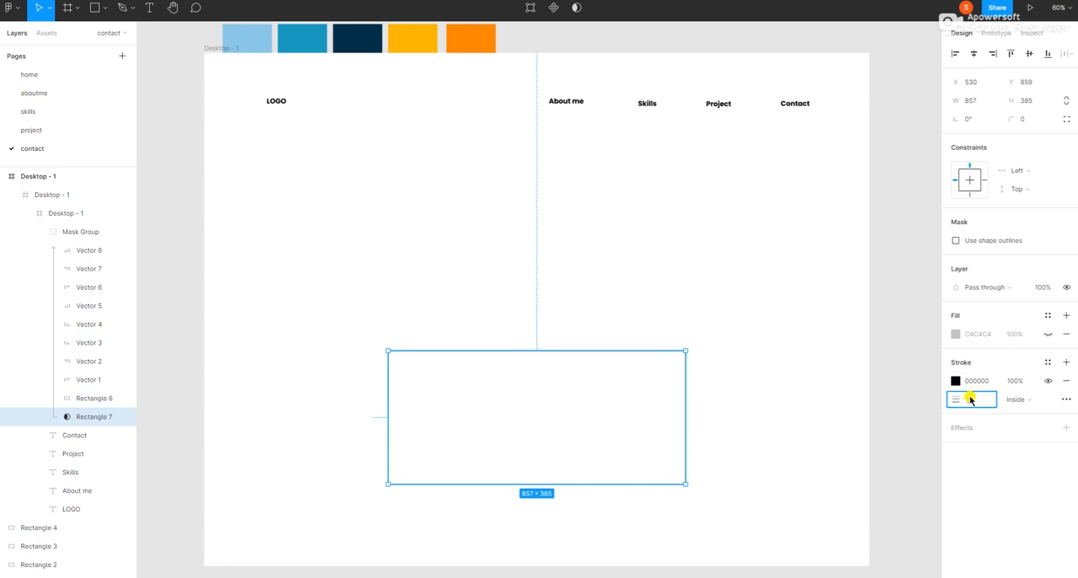
text(30)
key(Return)
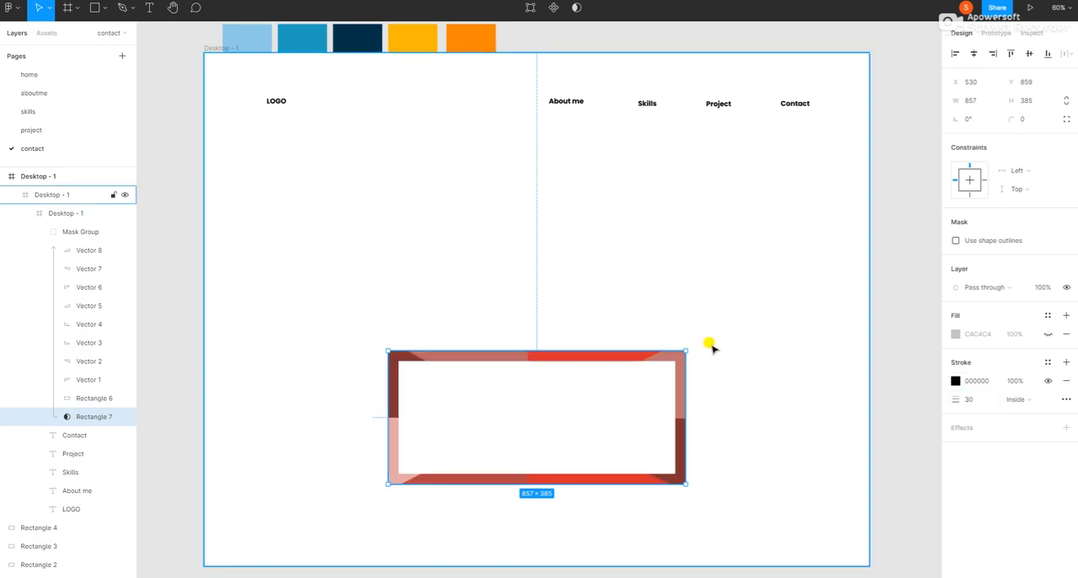
Step: Move the mask group higher on the page, enlarge it to 953 × 496, and center it horizontally at X 482, Y 420
click(63, 232)
drag(523, 361, 524, 226)
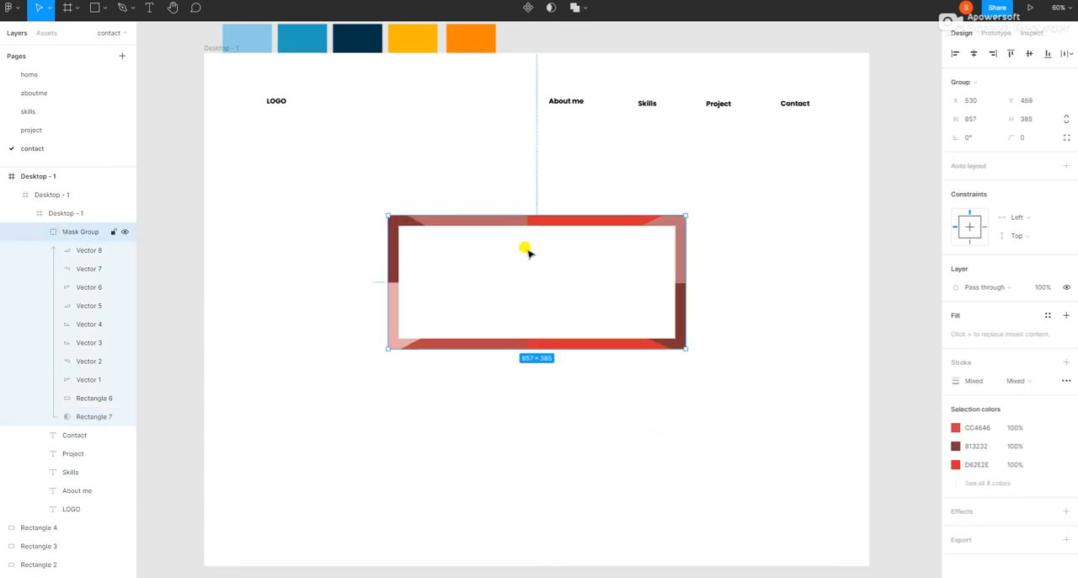
drag(685, 215, 718, 178)
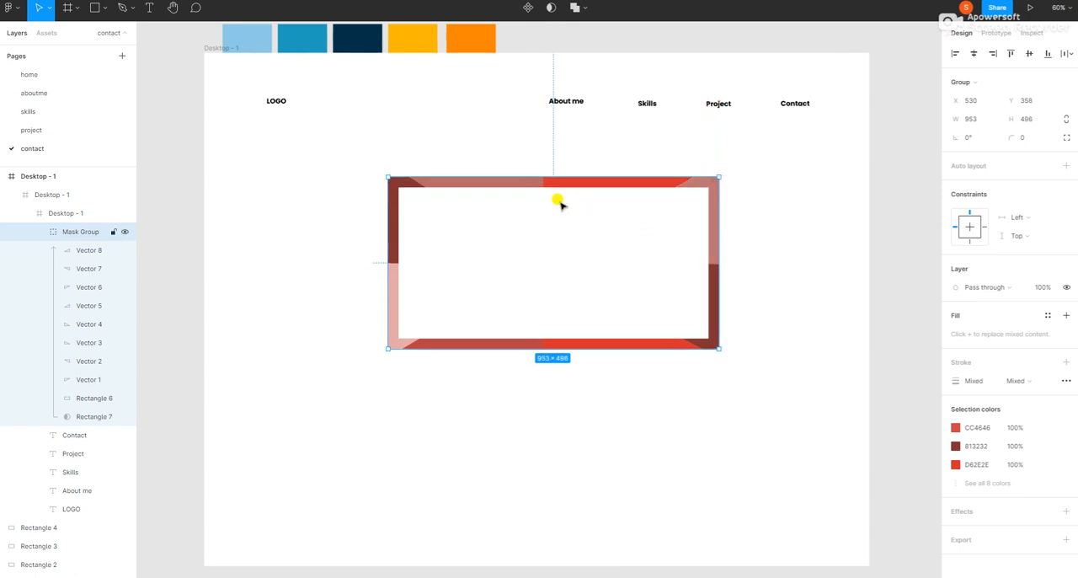
drag(572, 231, 559, 257)
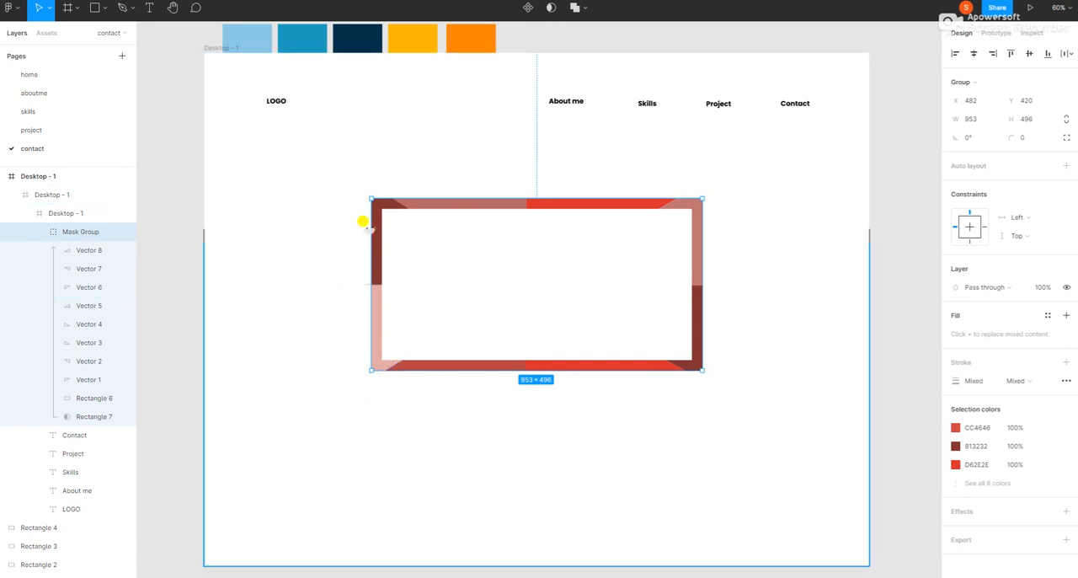
Step: Recolor the frame's triangles with the palette's dark navy, medium blue and yellow
click(58, 250)
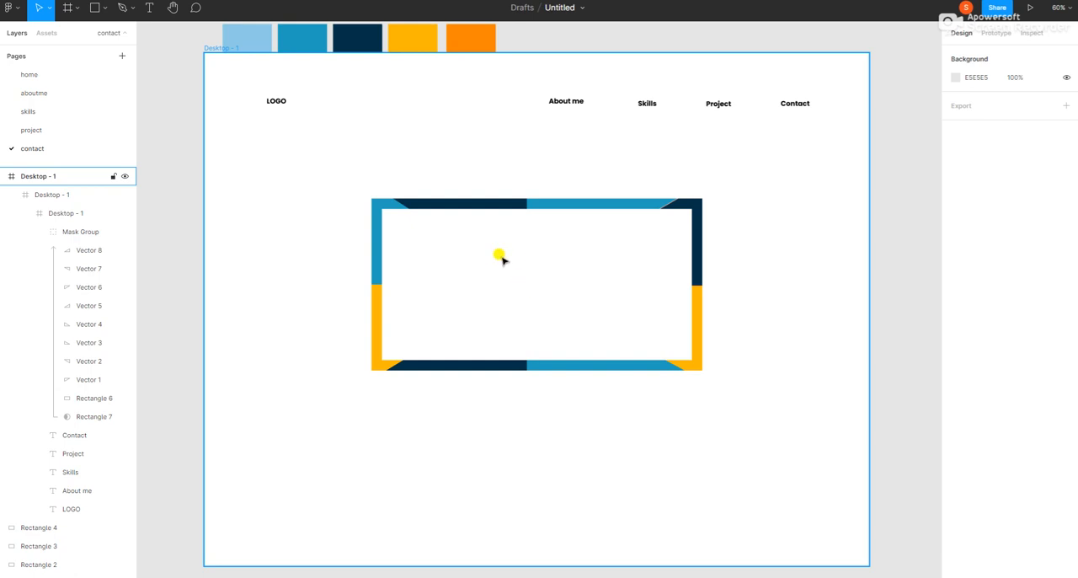
Step: Add the heading "Contact Me !" and the line "Don't be shy! I love meeting new people." centered near the top inside the frame
key(ctrl+v)
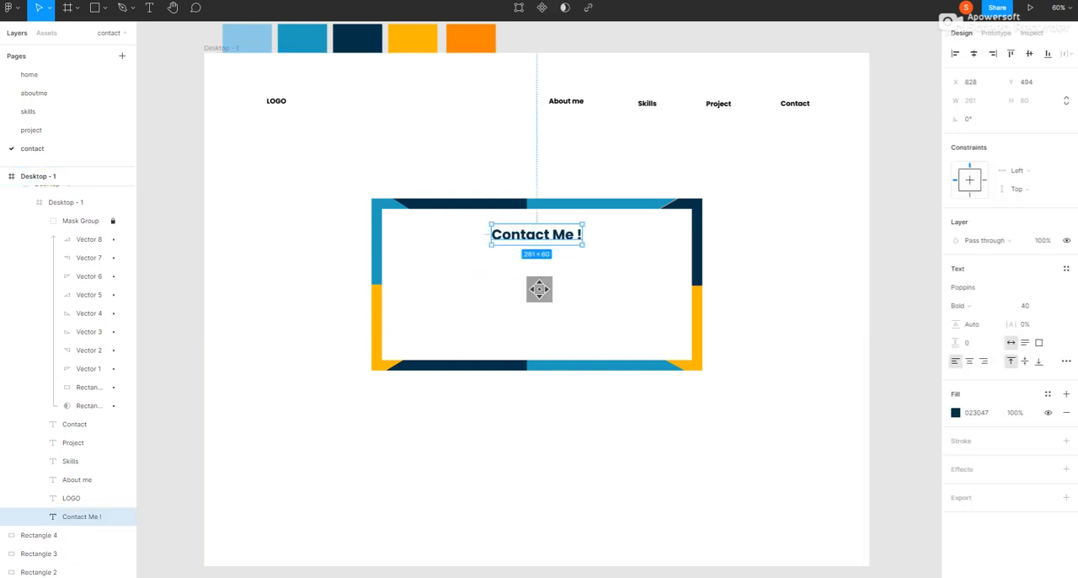
mouse_move(522, 237)
mouse_down()
mouse_move(511, 234)
mouse_move(519, 237)
mouse_up()
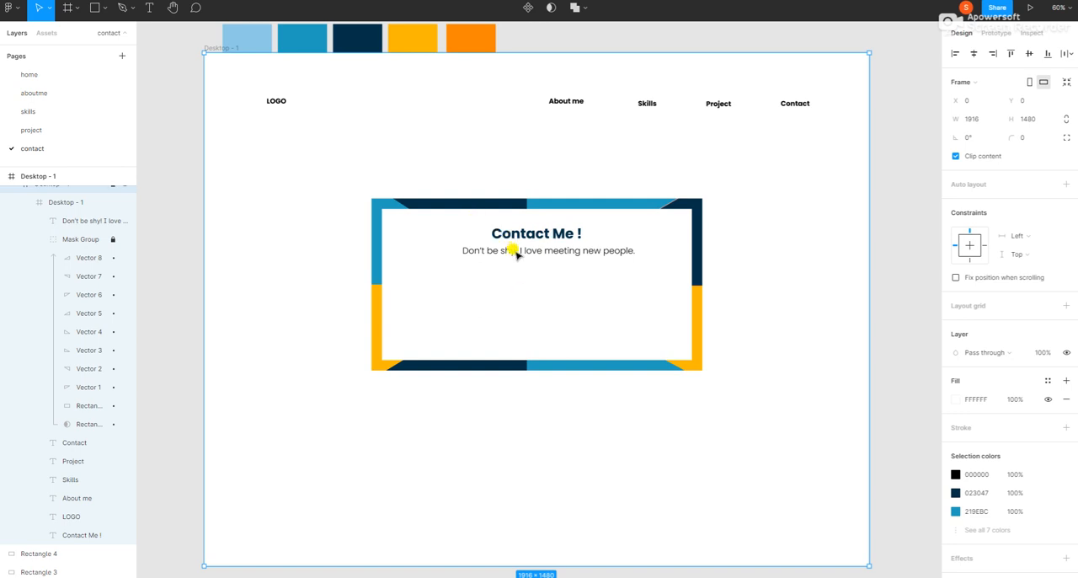
Step: Move the "Don't be shy! I love meeting new people." line down to Y 566 and shift the "Contact Me !" heading slightly lower
click(80, 221)
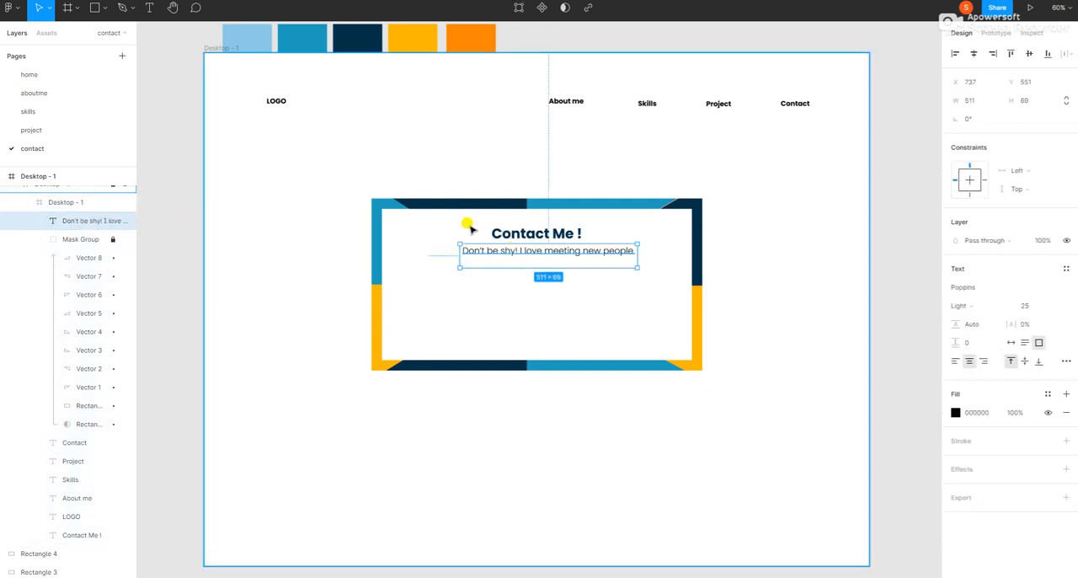
drag(495, 259, 495, 264)
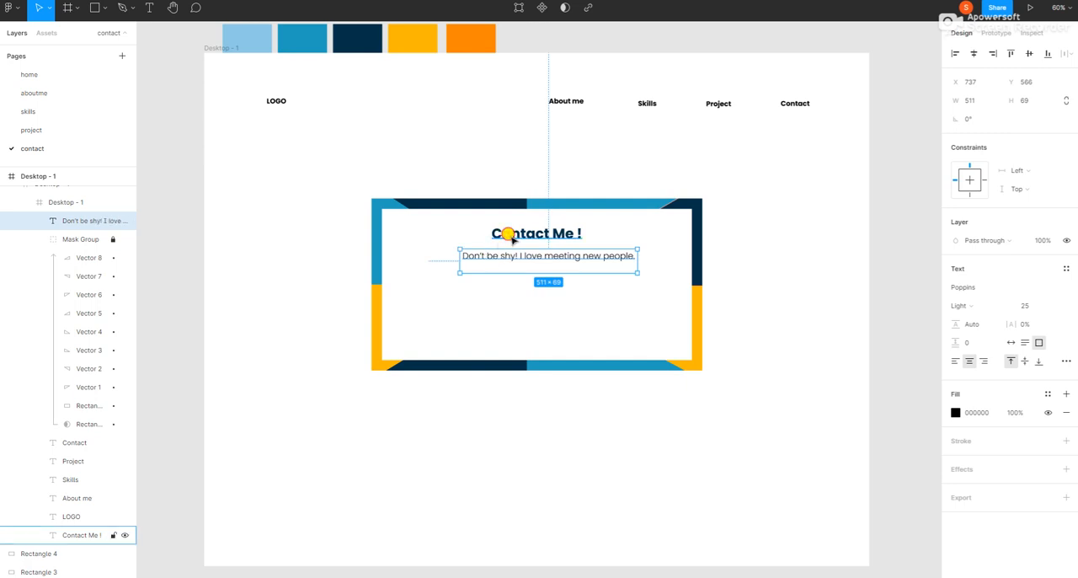
double_click(505, 238)
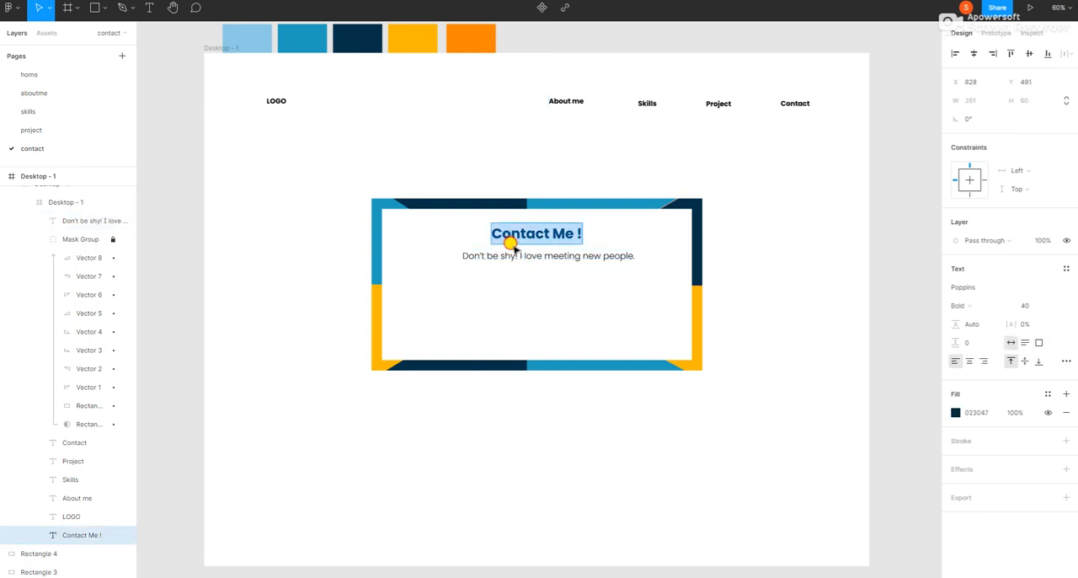
key(Escape)
mouse_move(536, 233)
mouse_down()
mouse_move(525, 227)
mouse_move(542, 240)
mouse_up()
click(477, 287)
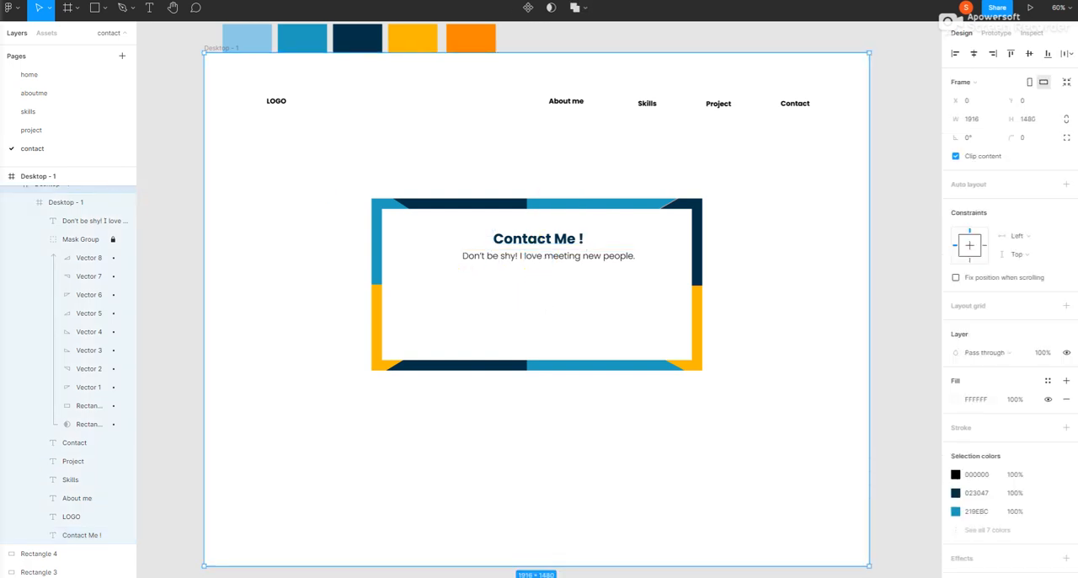
Step: Switch to the Icons8 site and search its icons for twitter
key(ctrl+Tab)
double_click(279, 80)
key(BackSpace)
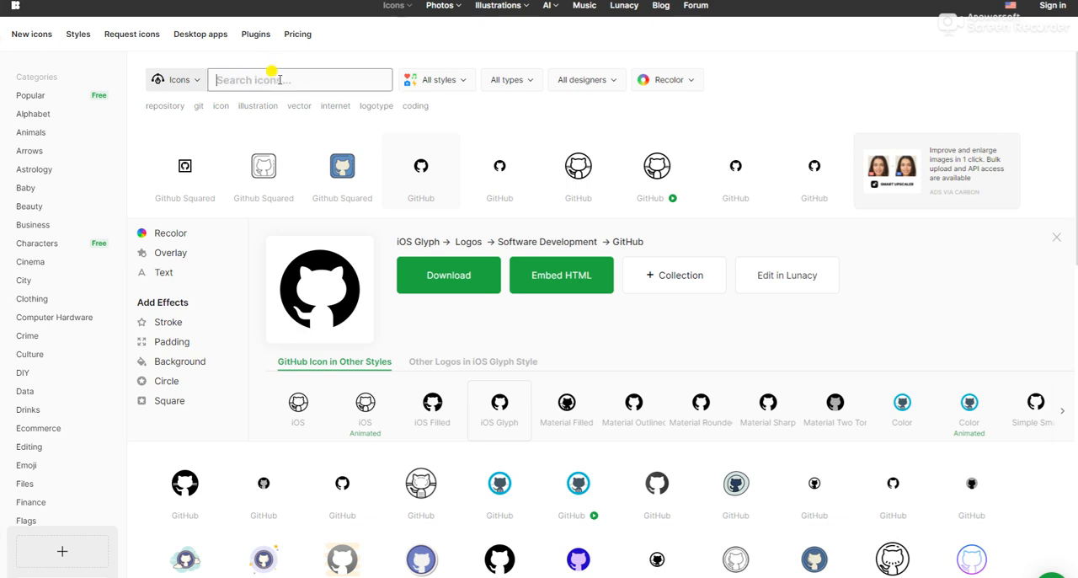
text(twitter)
key(Return)
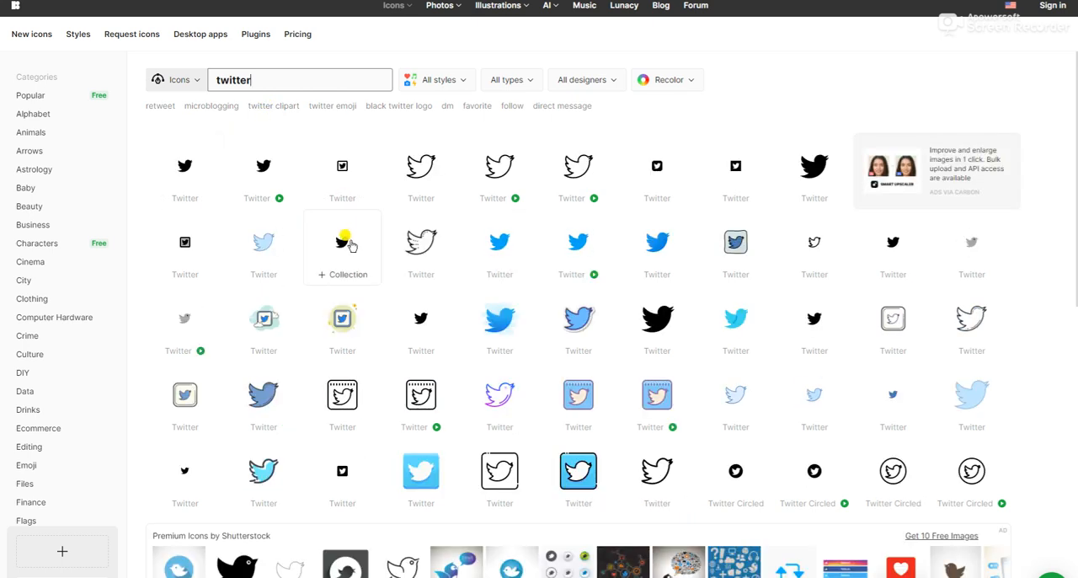
Step: Open the blue Color-style Twitter icon and copy its image
click(499, 243)
right_click(339, 133)
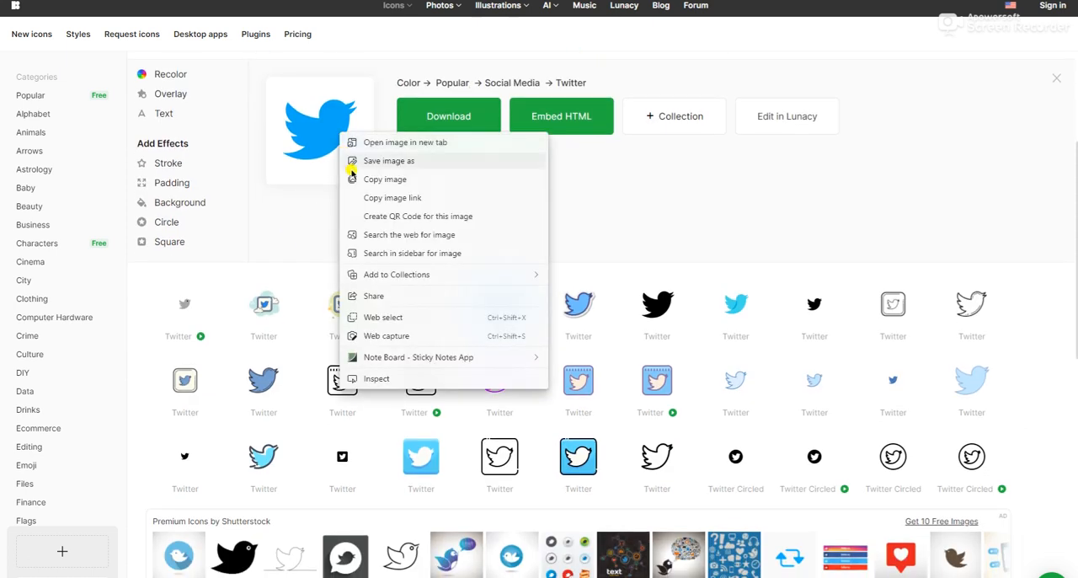
click(370, 162)
Step: Switch back to Figma and paste the Twitter icon, placing it below the contact text at X 921, Y 648, sized 85 × 92
click(8, 48)
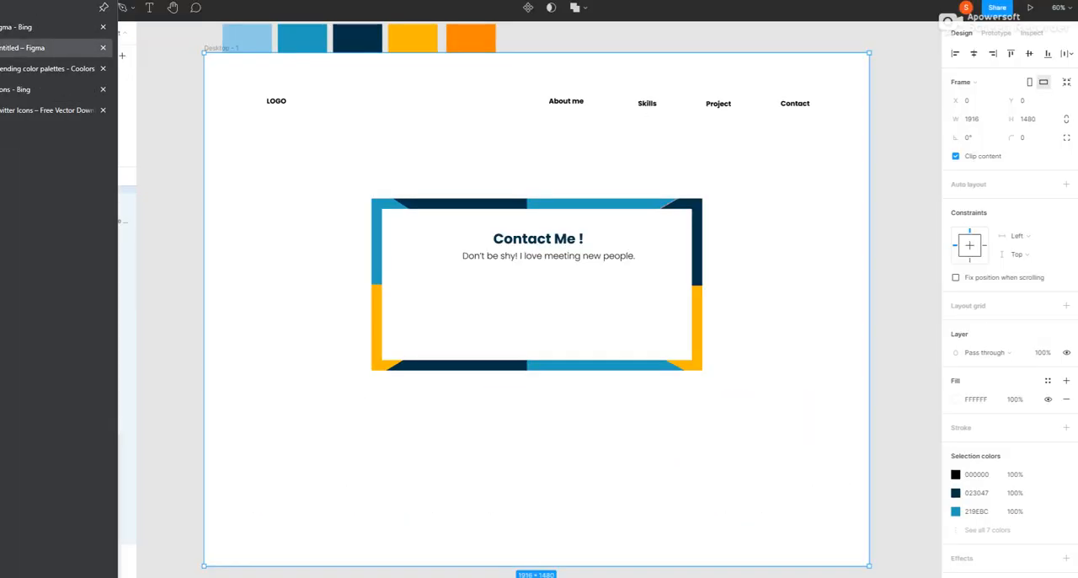
right_click(520, 289)
click(531, 275)
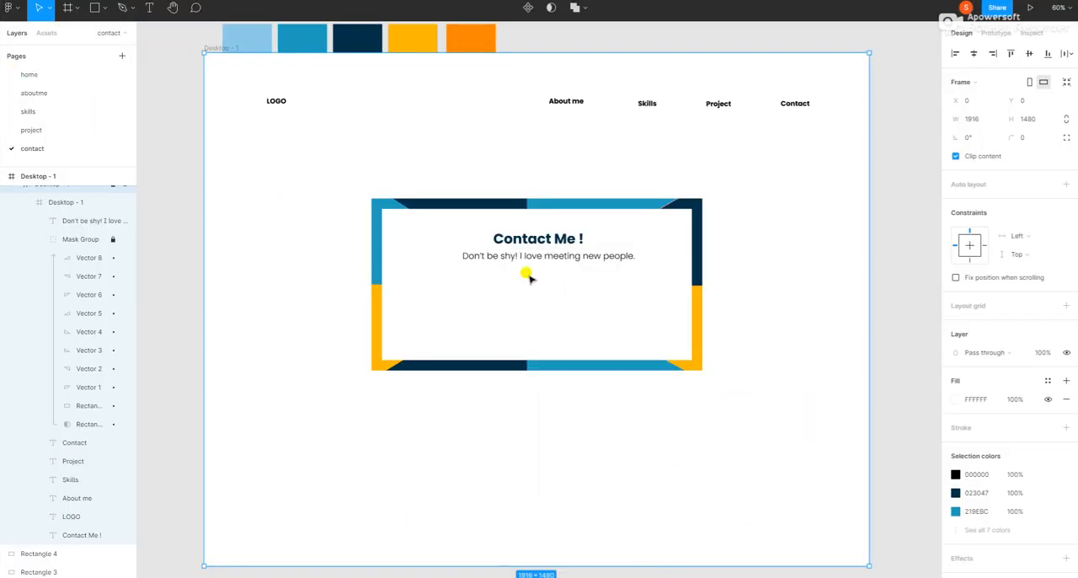
drag(639, 286, 539, 301)
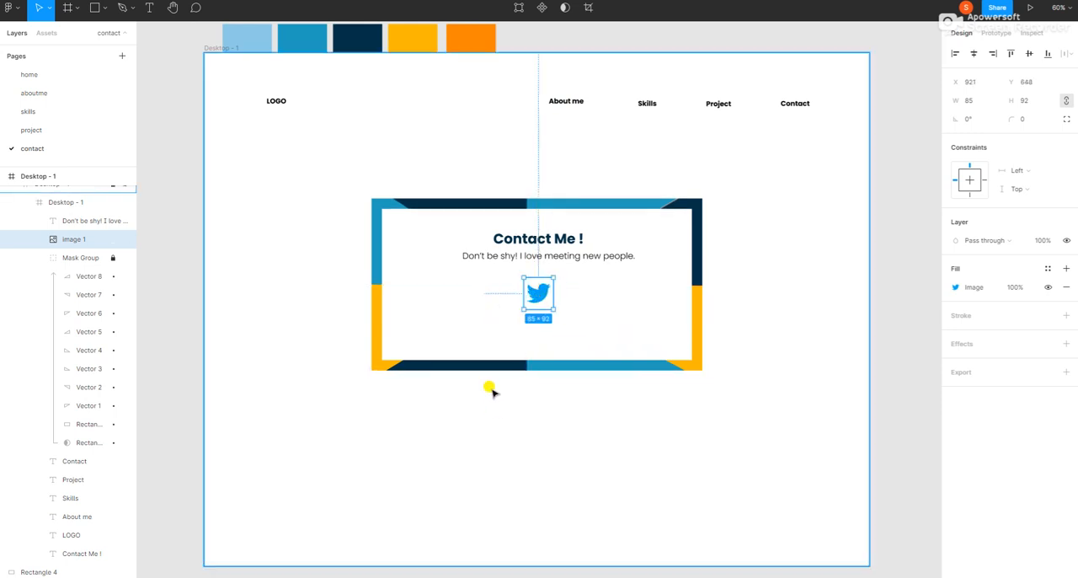
click(433, 551)
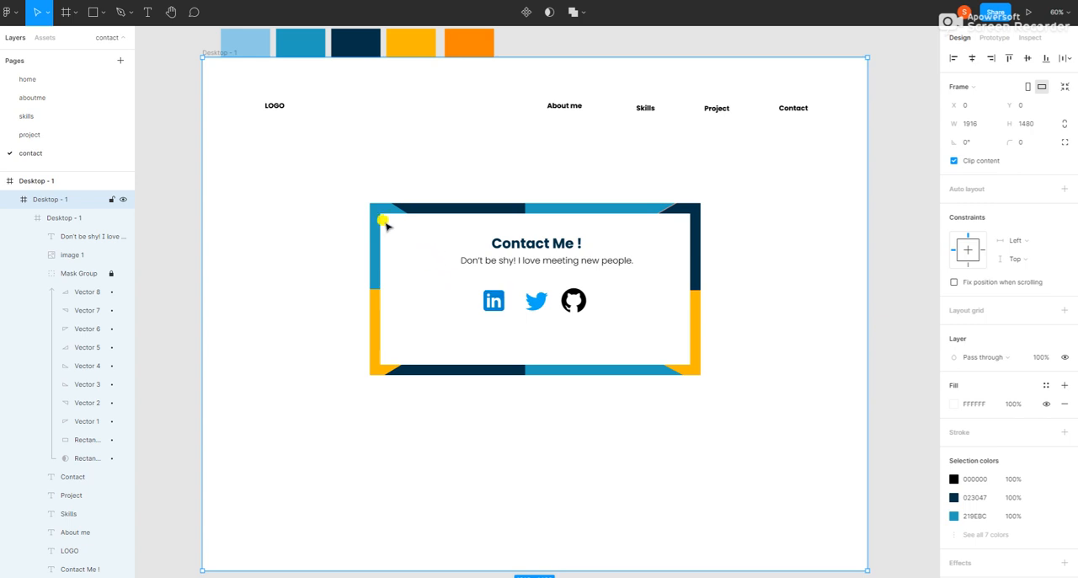
Step: Draw a 617 × 333 rectangle over the contact content inside the colored frame, positioned at X 660, Y 506
click(99, 13)
click(98, 41)
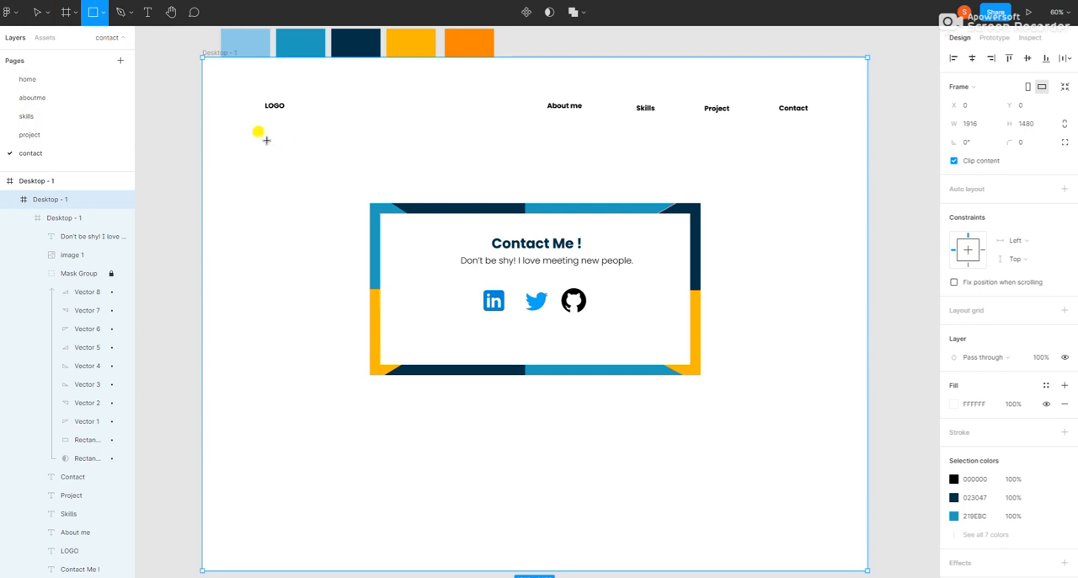
mouse_move(270, 128)
mouse_down()
mouse_move(300, 190)
mouse_move(421, 207)
mouse_move(457, 228)
mouse_up()
mouse_move(373, 168)
mouse_down()
mouse_move(457, 236)
mouse_move(551, 279)
mouse_up()
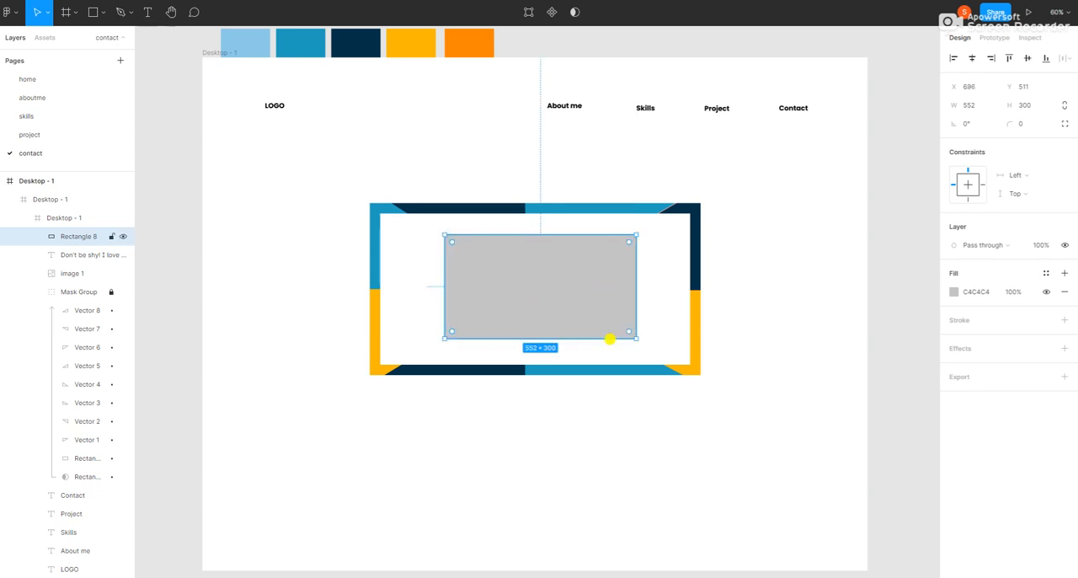
drag(636, 338, 659, 348)
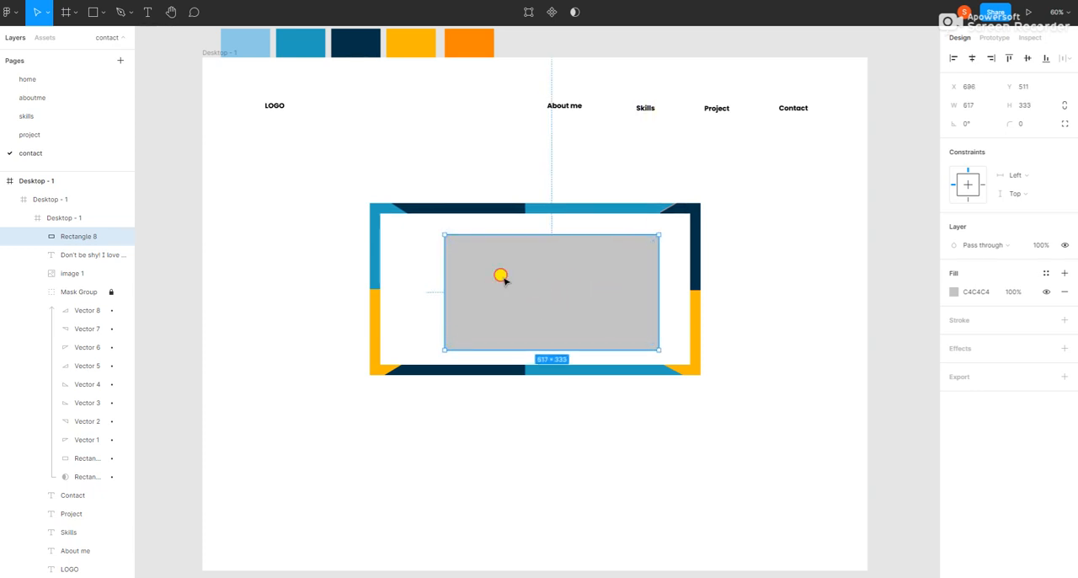
drag(500, 275, 488, 272)
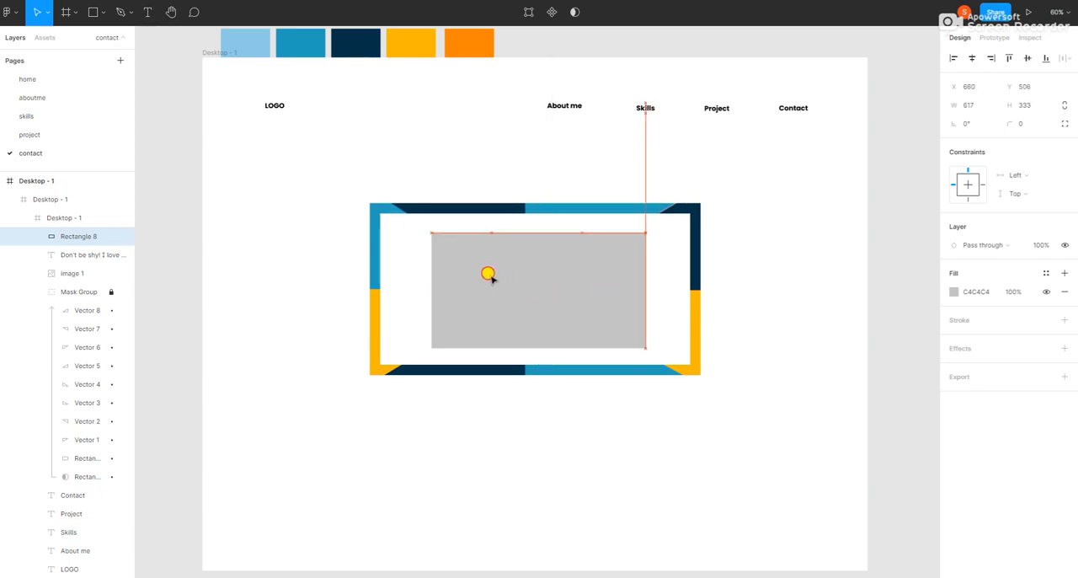
Step: Change the new rectangle's fill to the light gray document color E5E5E5
click(953, 292)
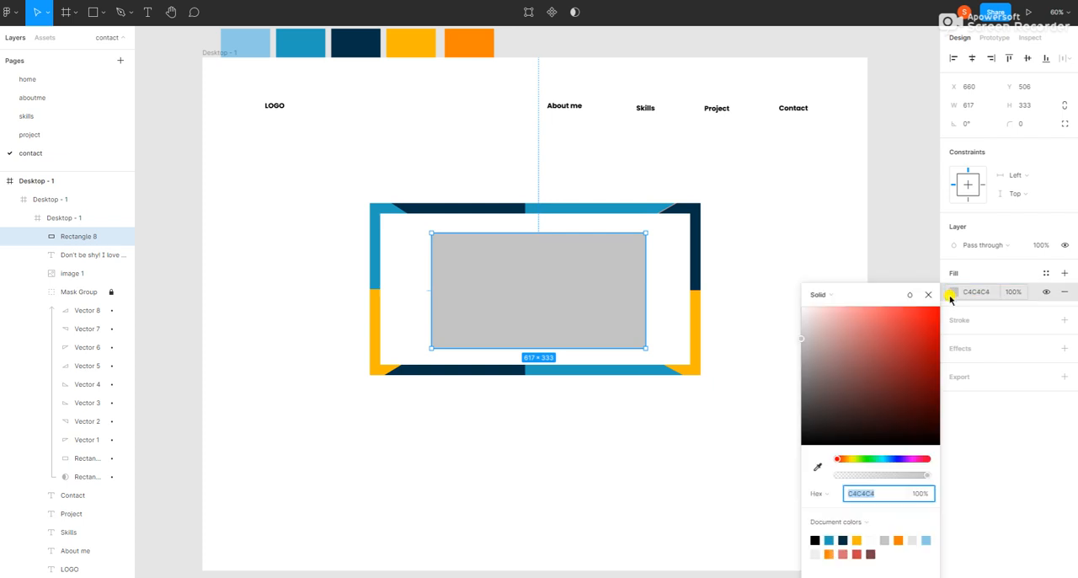
click(914, 539)
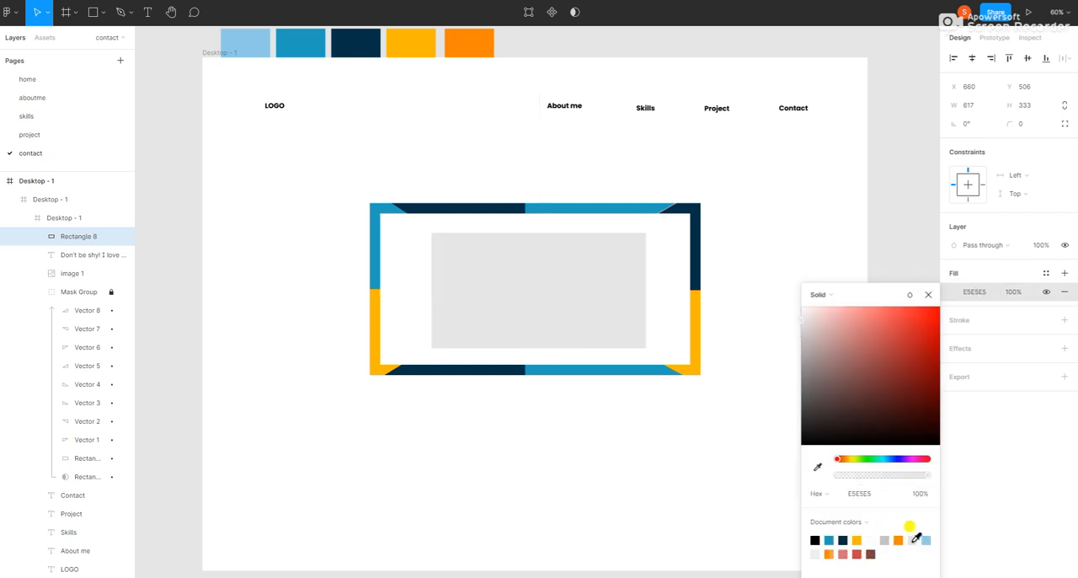
click(898, 224)
click(533, 290)
right_click(533, 290)
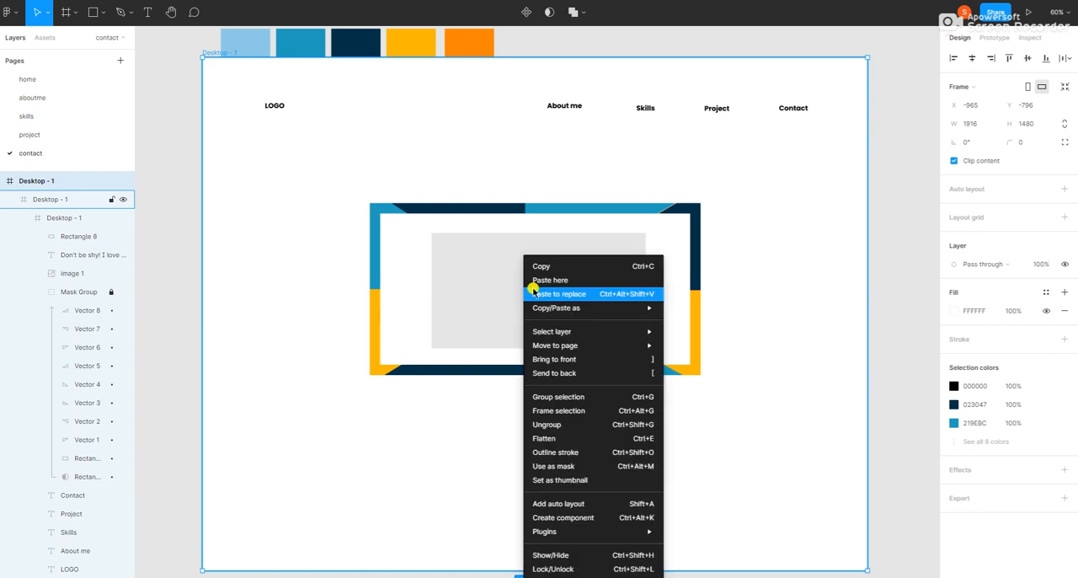
click(483, 279)
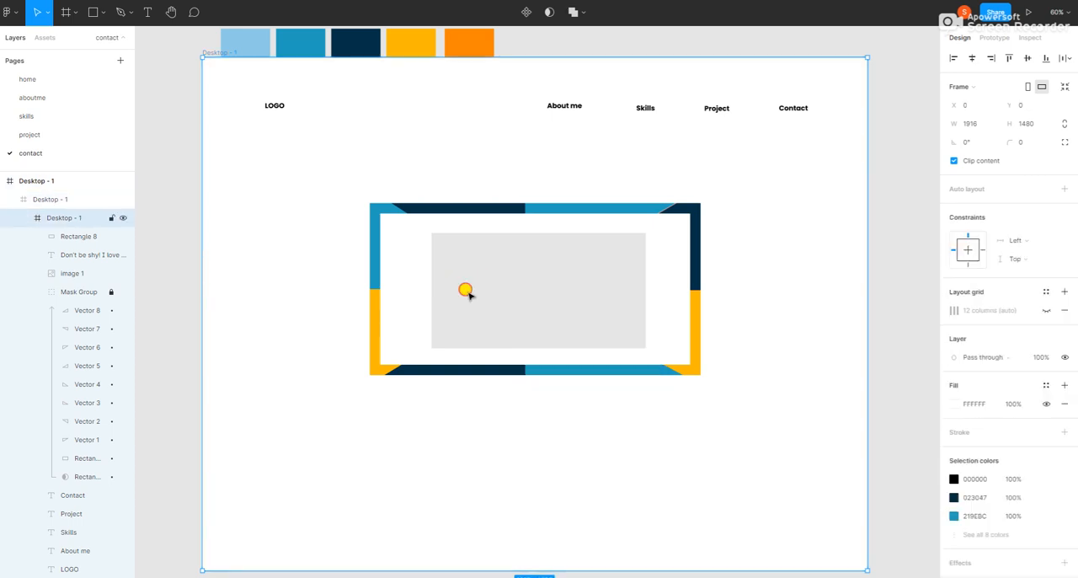
Step: Send the light gray rectangle to the back, behind the contact text and social icons
click(67, 236)
right_click(469, 291)
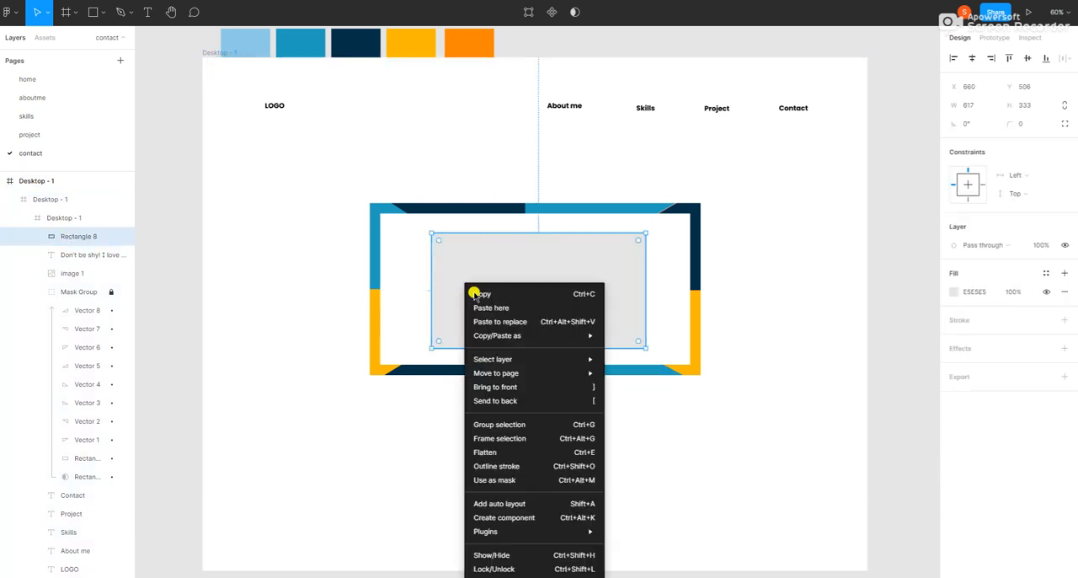
click(496, 400)
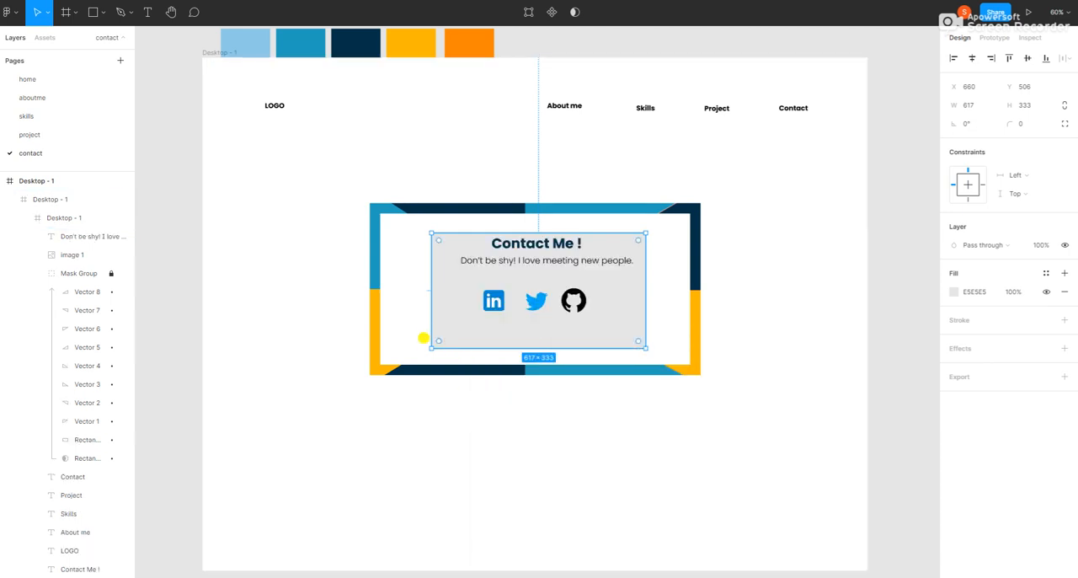
Step: Enlarge the gray rectangle to 822 × 373 at X 550, Y 483, leaving a white margin inside the colored frame
drag(432, 346, 391, 348)
drag(646, 348, 676, 353)
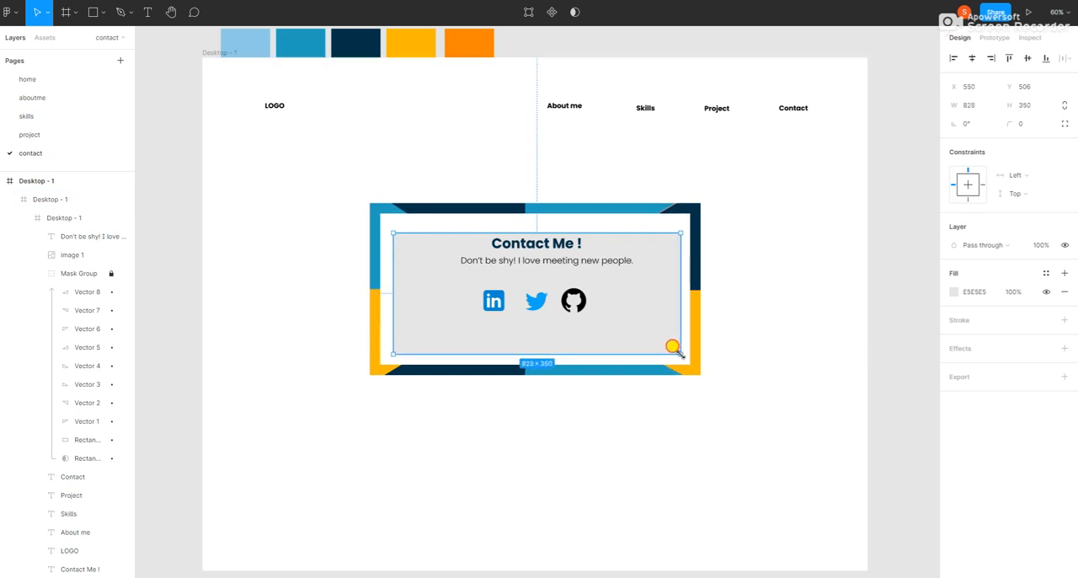
drag(678, 232, 679, 224)
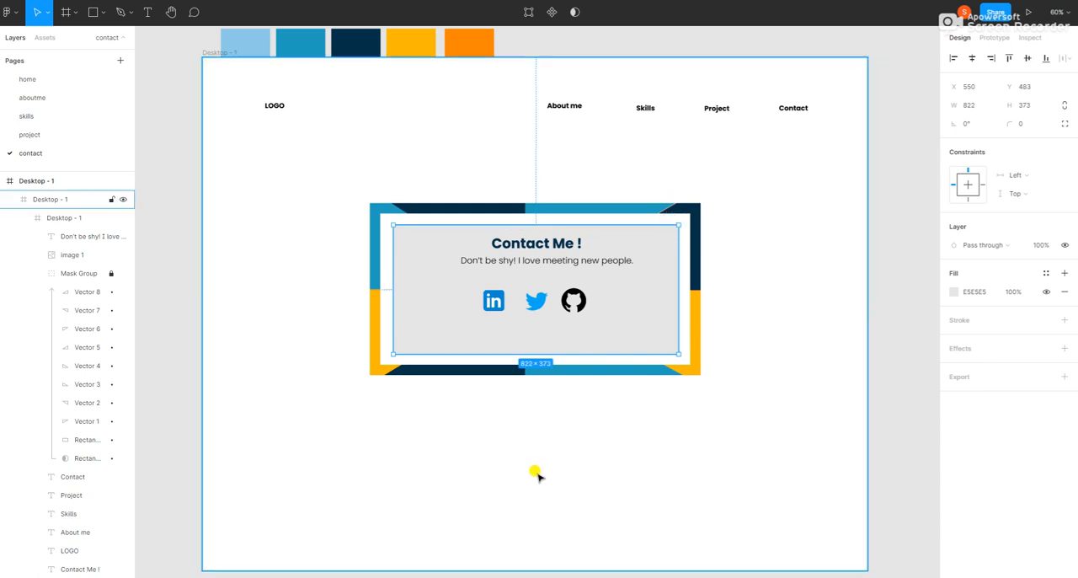
click(534, 474)
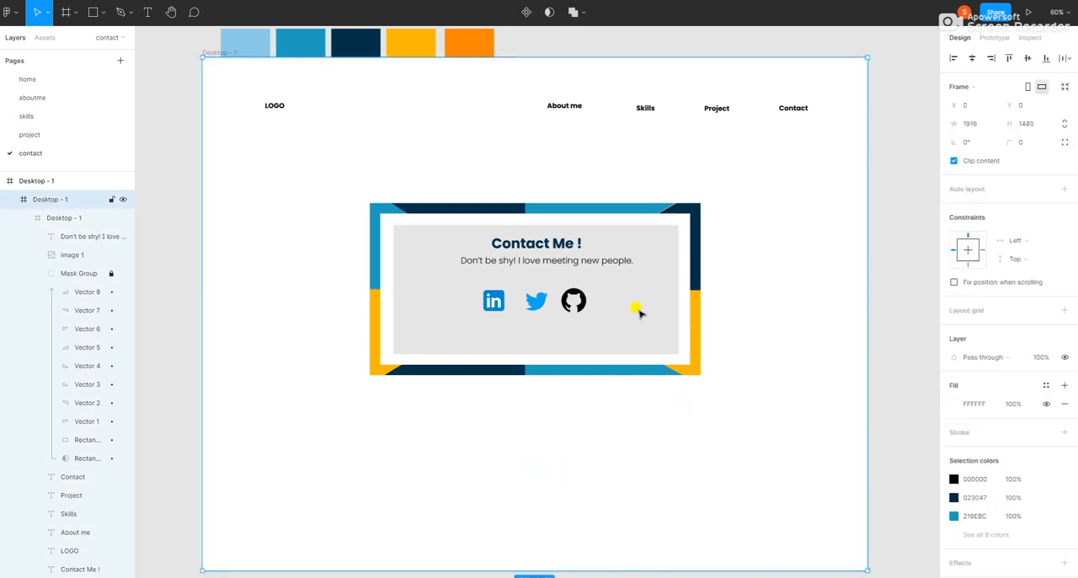
Step: Move the "Contact Me !" heading and the line beneath it slightly lower on the gray panel, closer to the social icons
click(84, 237)
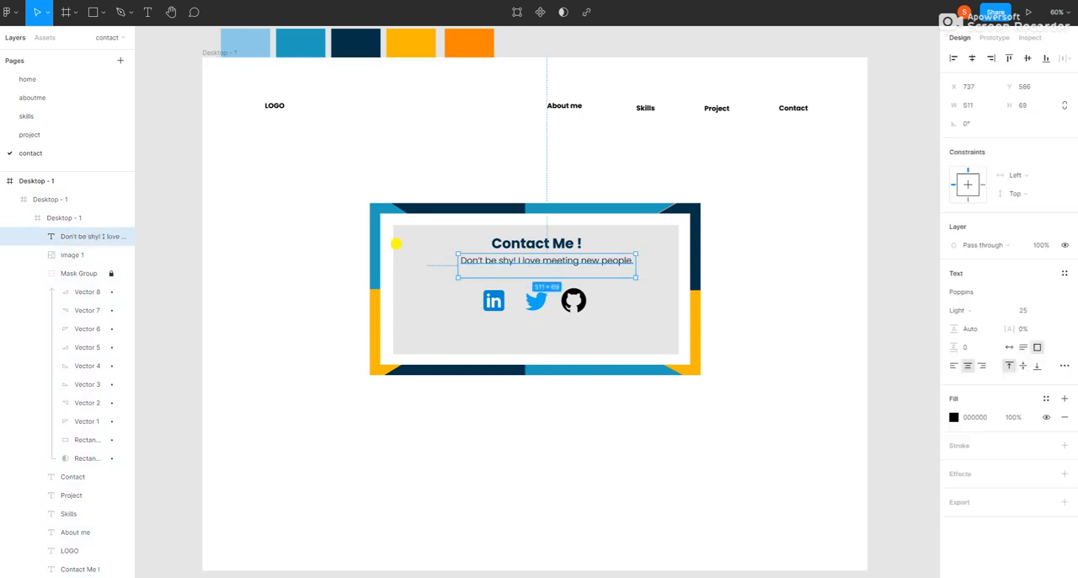
mouse_move(513, 257)
mouse_down()
mouse_move(512, 270)
mouse_move(514, 249)
mouse_up()
click(315, 370)
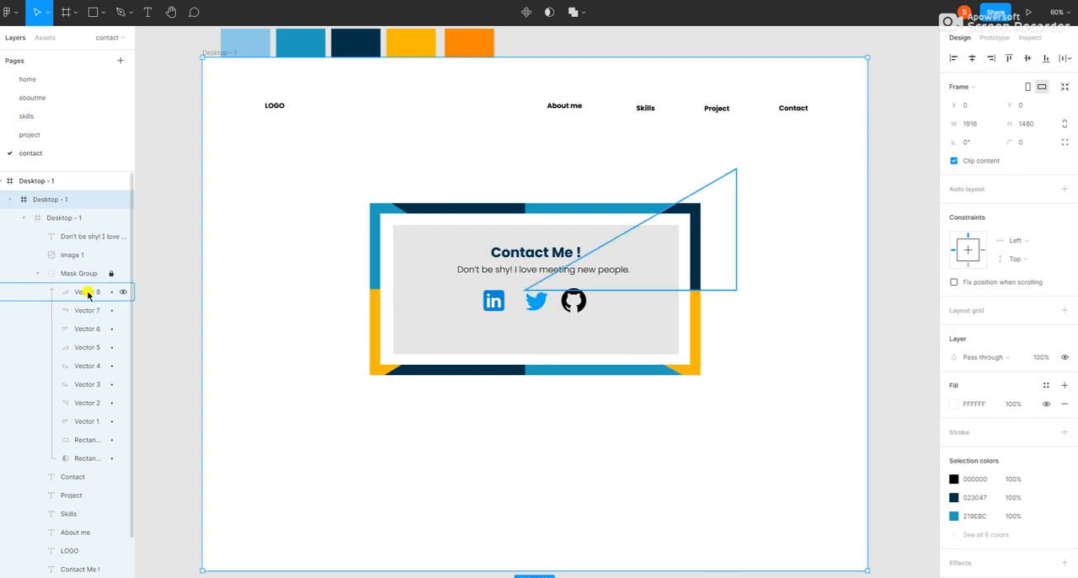
click(161, 283)
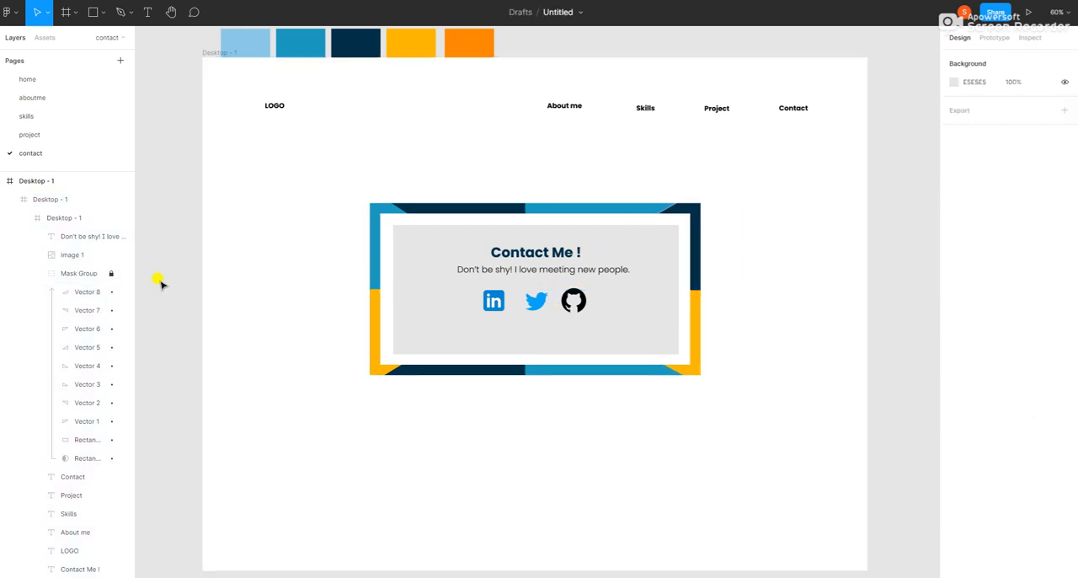